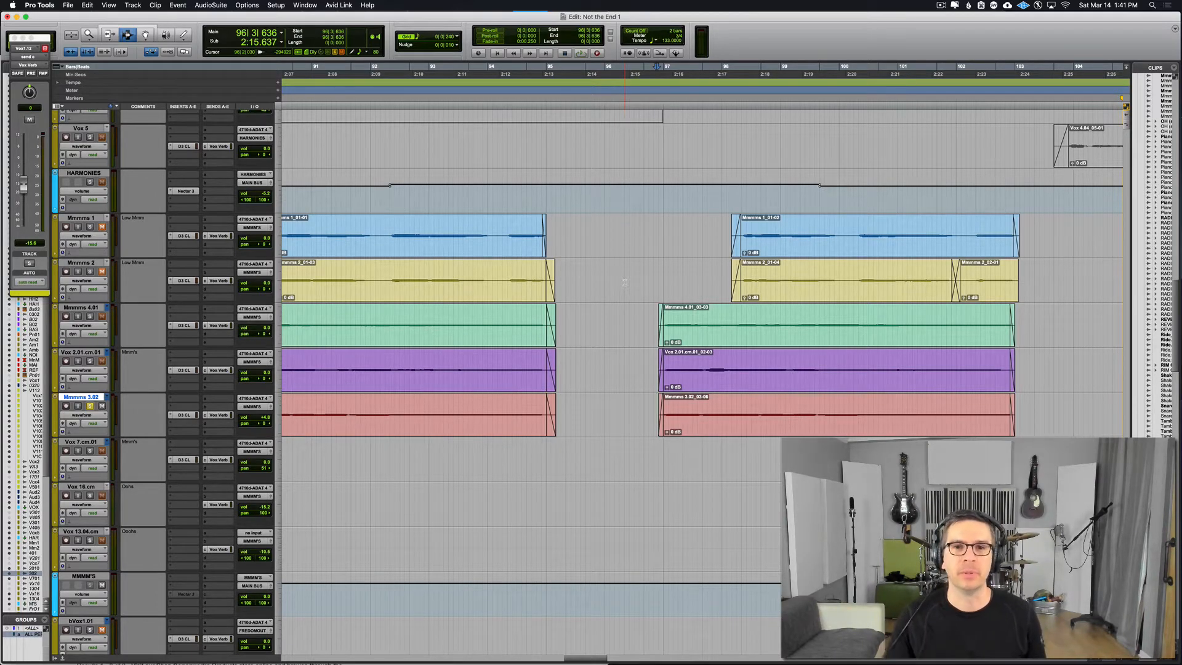
Step: Play the Mmmms 3.02 track from bar 96, bar 100 and the start of bar 101 to check how its held note ends
key(space)
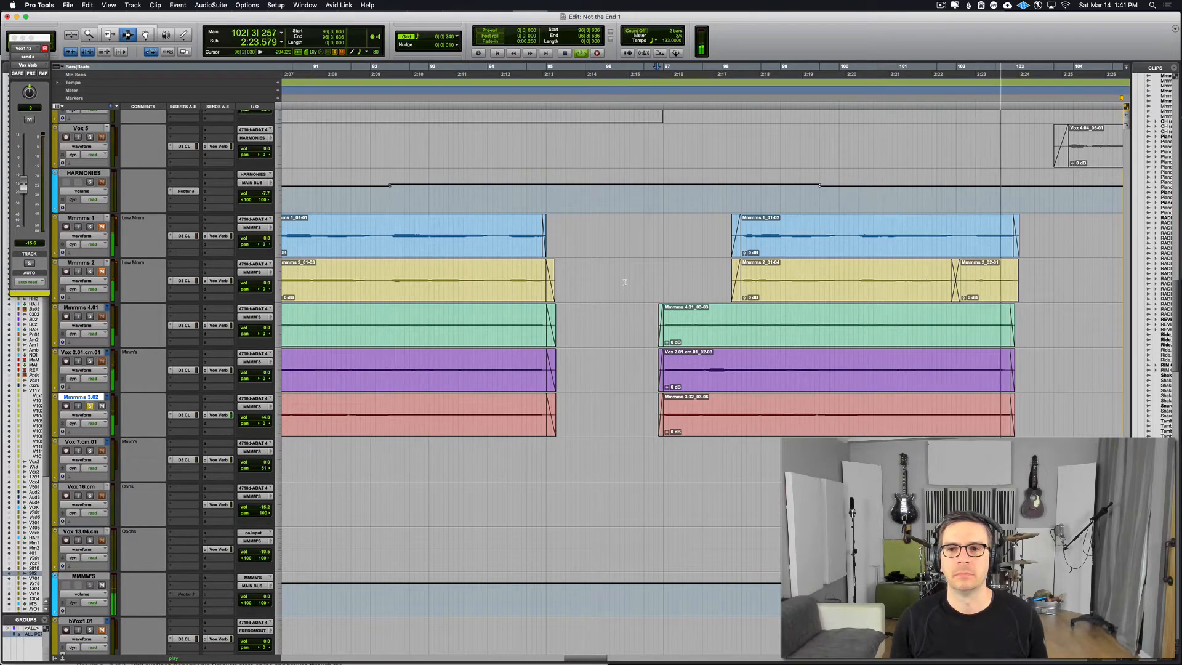
key(space)
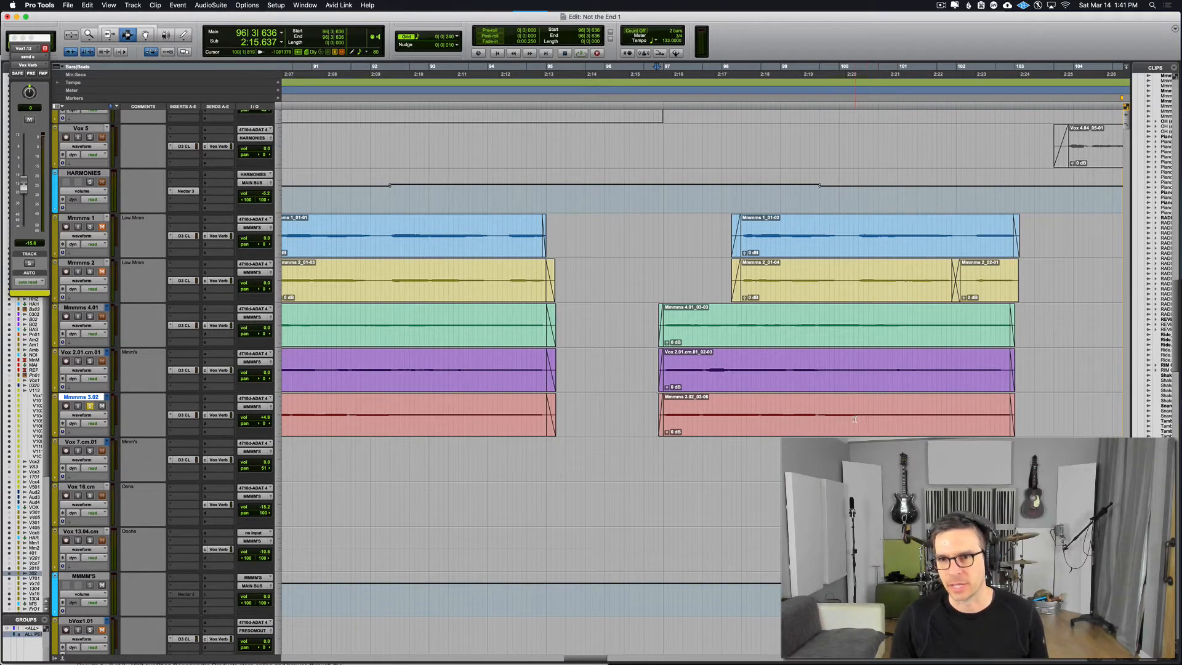
key(space)
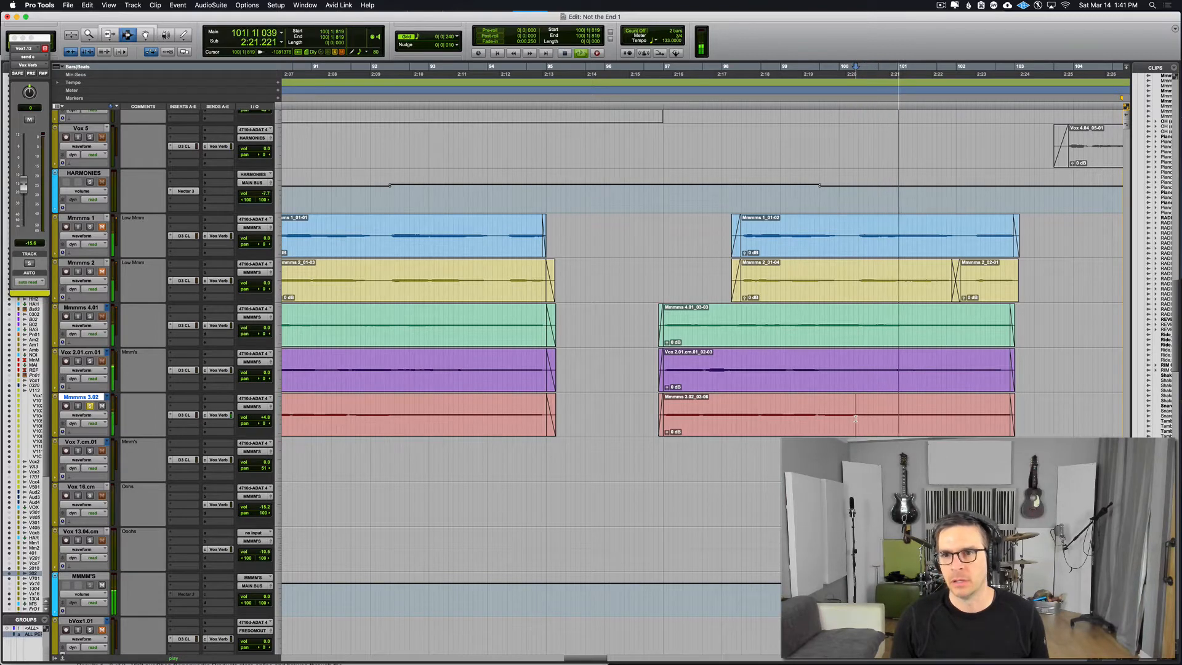
key(space)
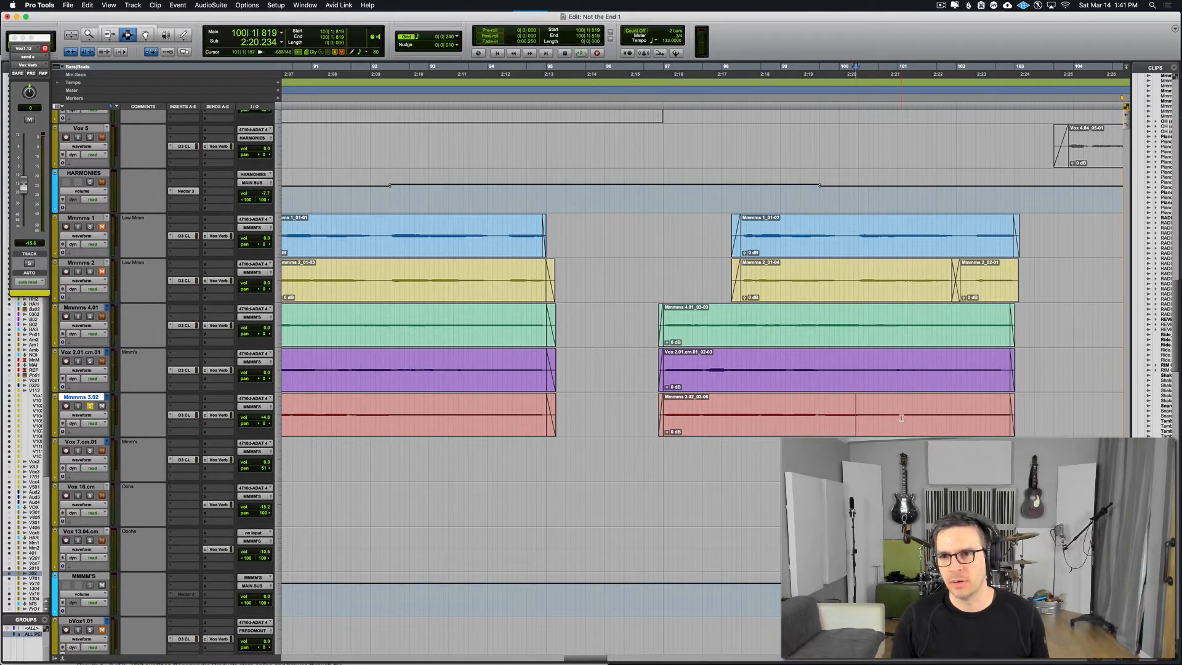
key(space)
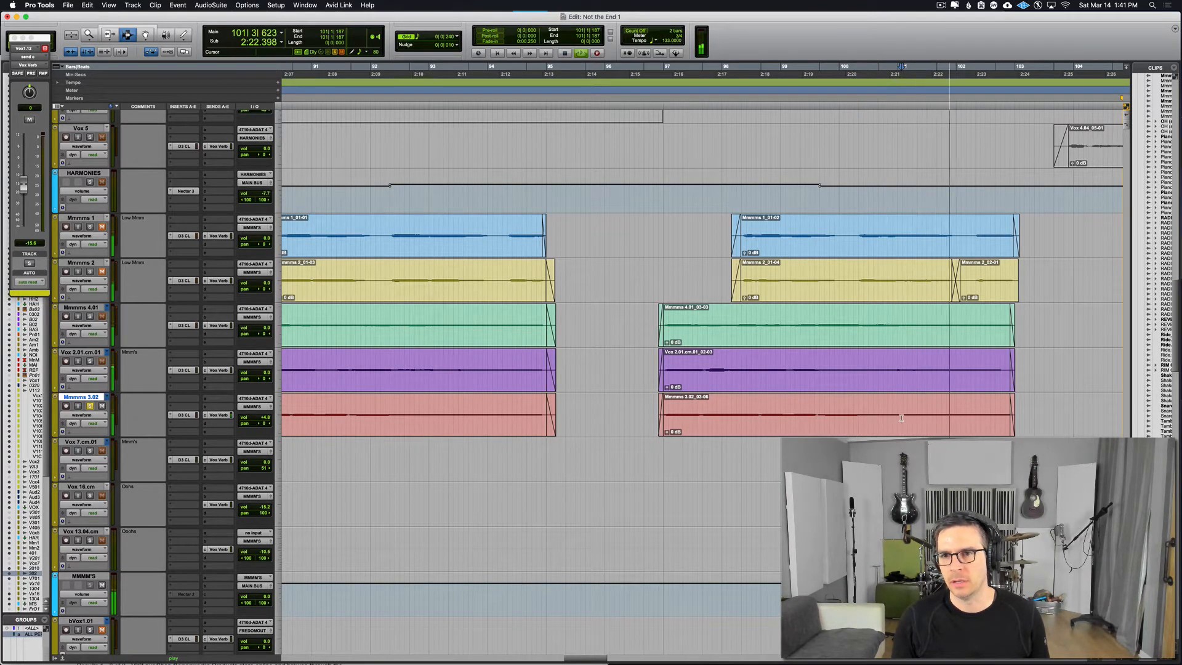
key(space)
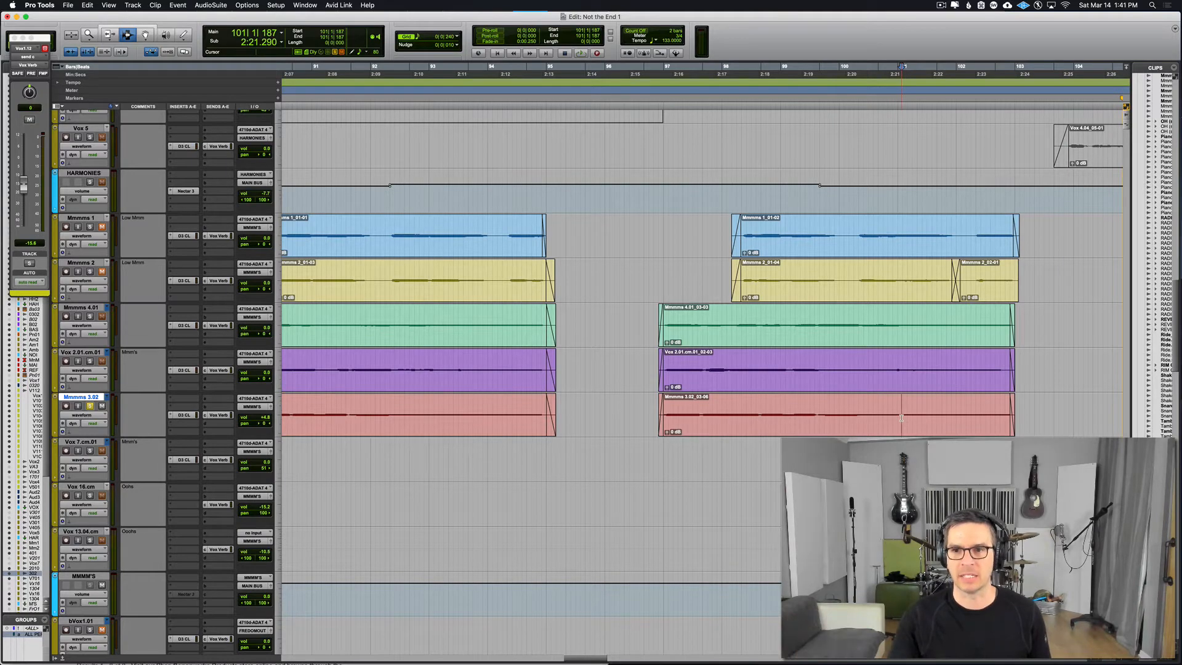
Step: Duplicate the Mmmms 3.02 audio from 101|1|187 to 102|3|743 directly after itself, and delete the tiny leftover fade at the join
drag(901, 418, 1010, 418)
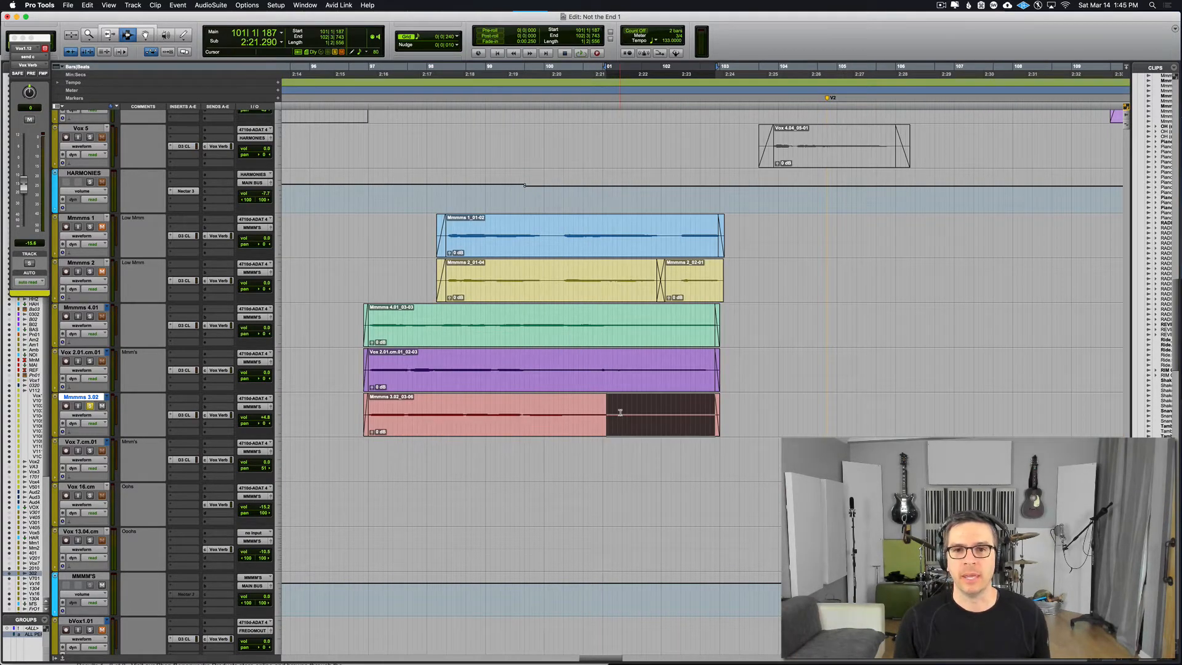
key(super+d)
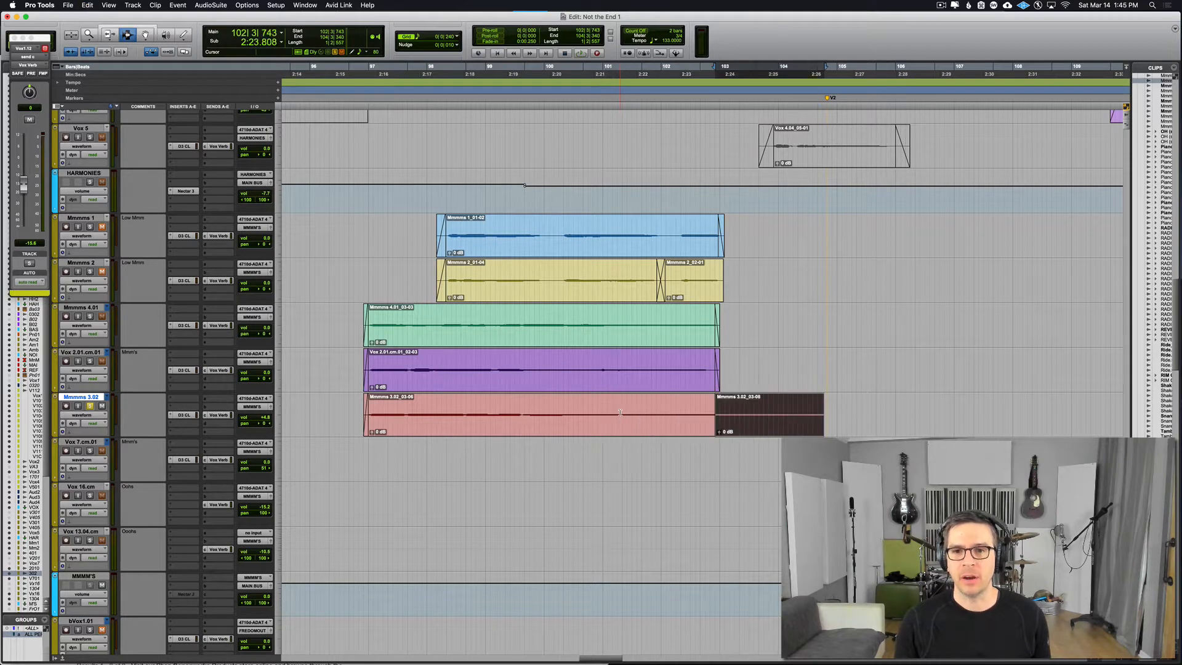
click(715, 419)
key(t)
key(t)
key(t)
key(t)
key(t)
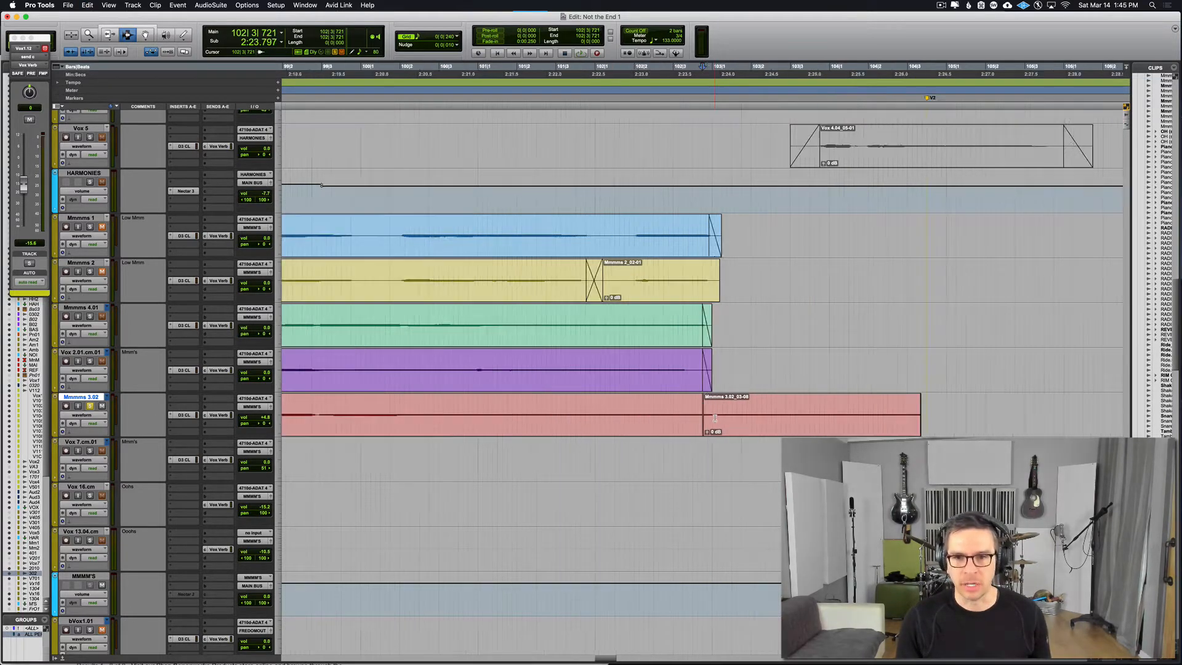
key(F8)
click(704, 421)
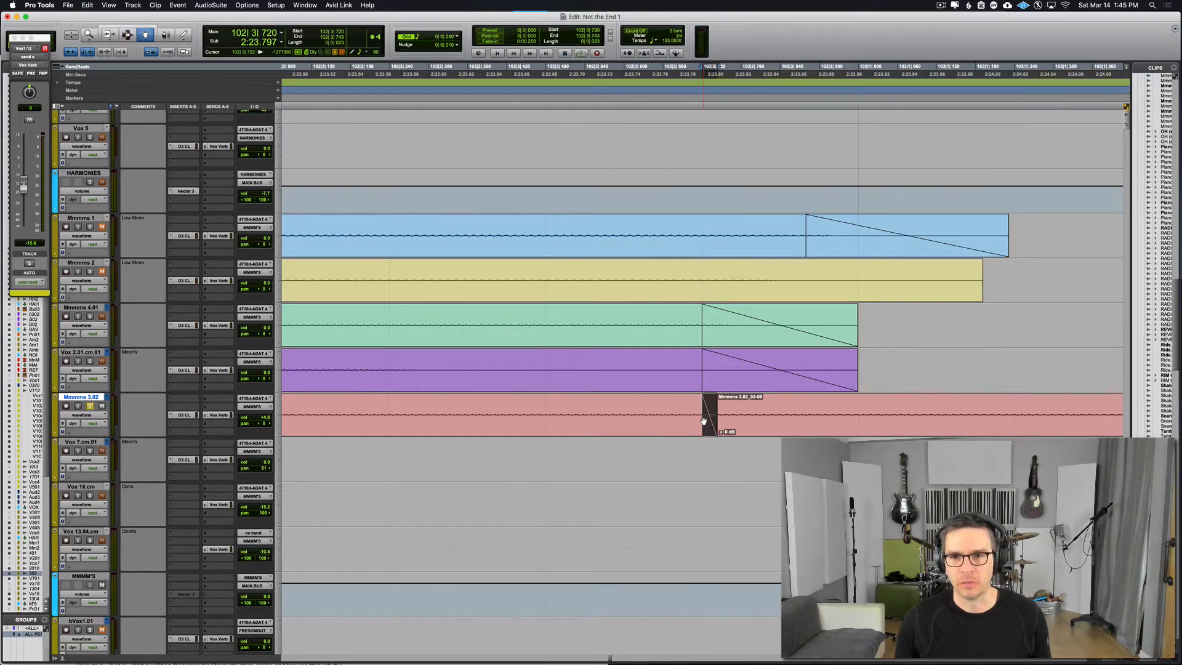
key(Delete)
key(r)
key(r)
key(r)
key(r)
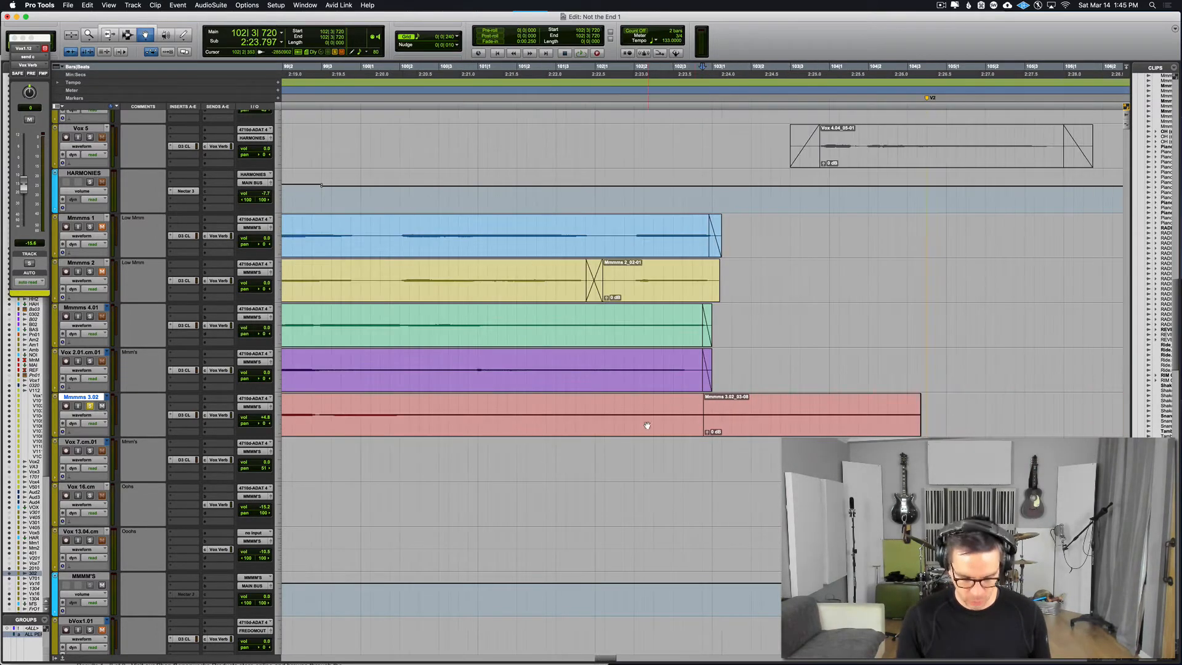
Step: Play the Mmmms 3.02 track from about 101|3|729 across the join with the duplicated clip
key(F7)
click(586, 414)
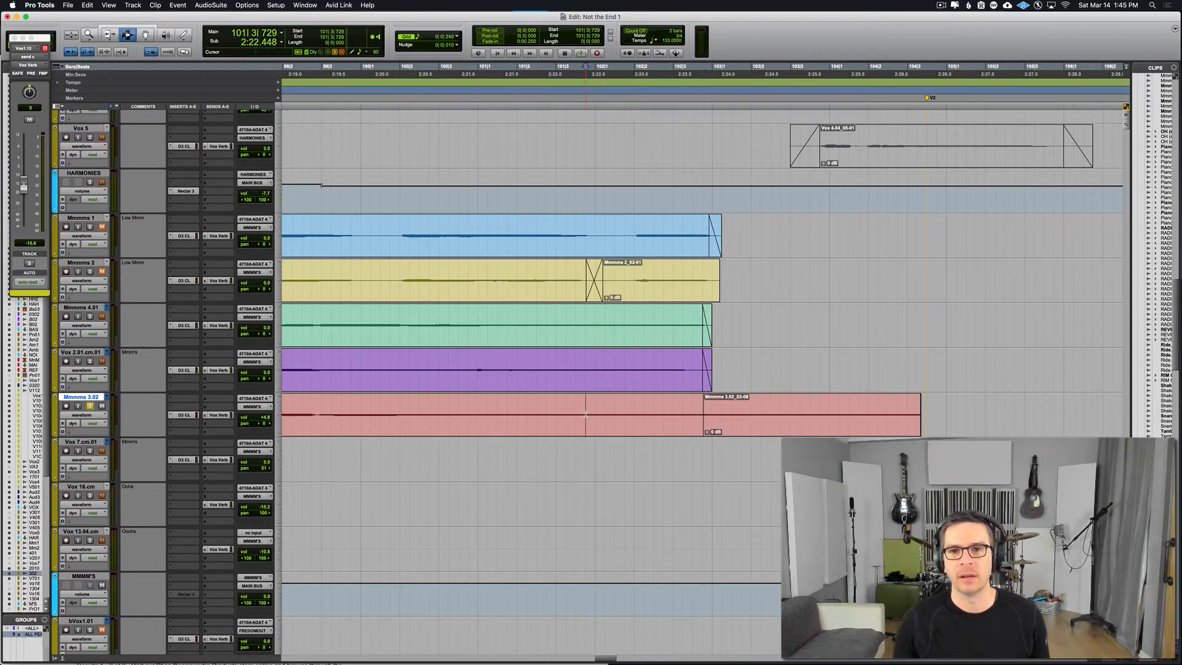
key(space)
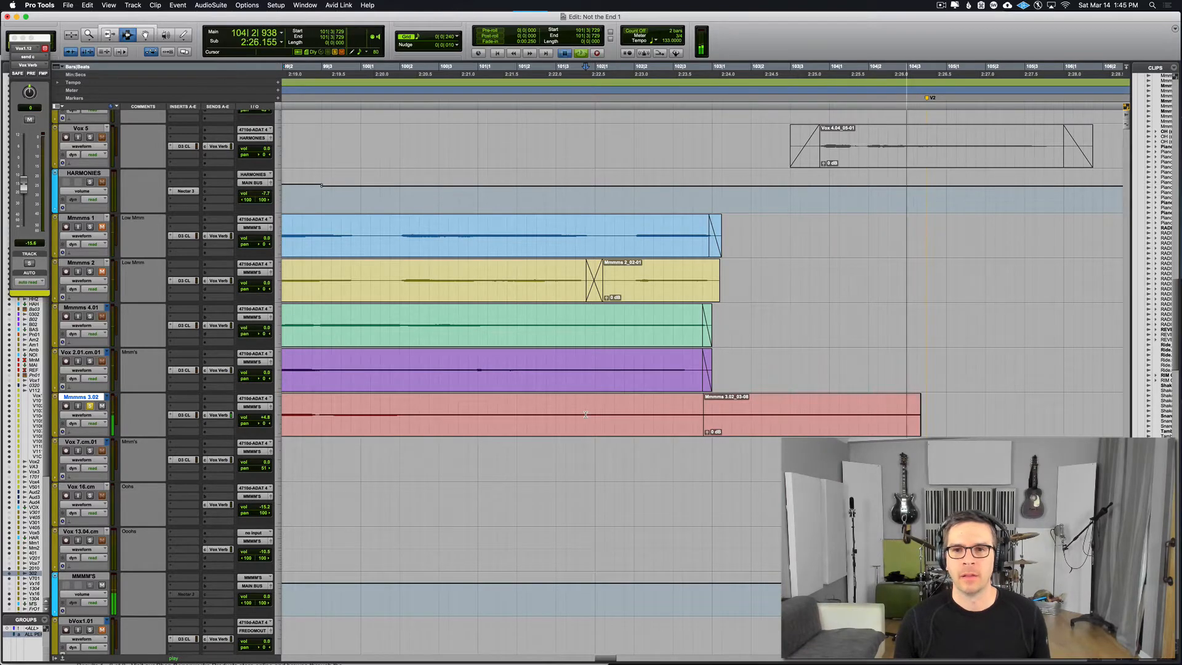
key(space)
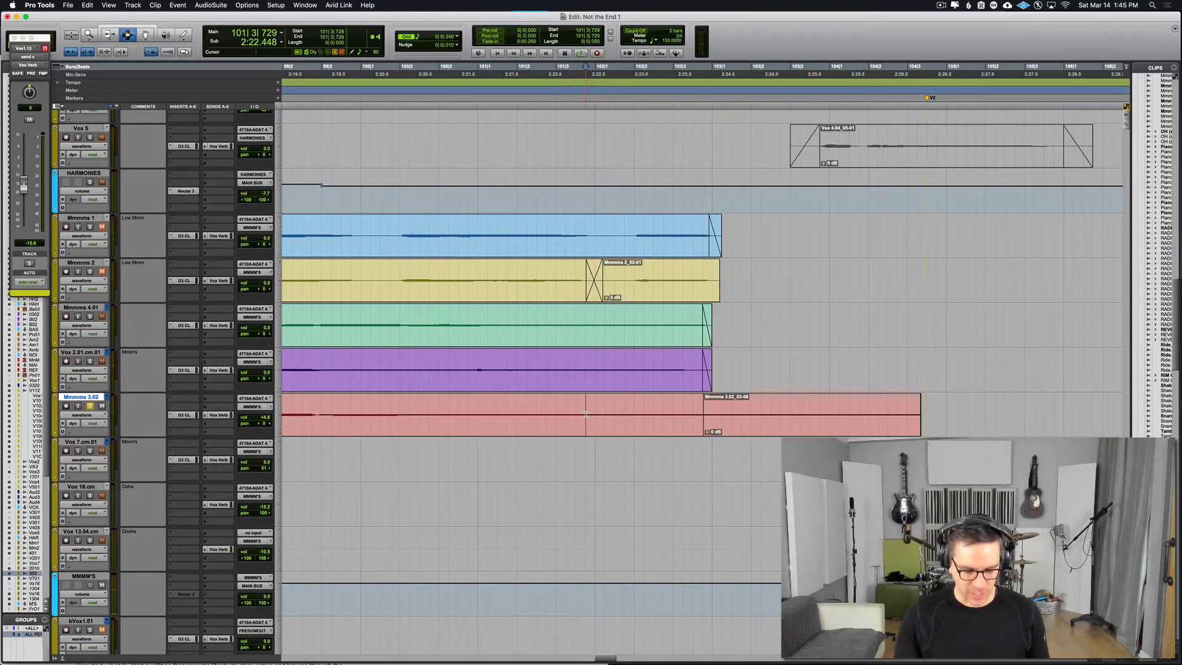
Step: Move the duplicated Mmmms 3.02 clip slightly earlier, to about 102|3|244, so it overlaps the end of the original clip
click(704, 417)
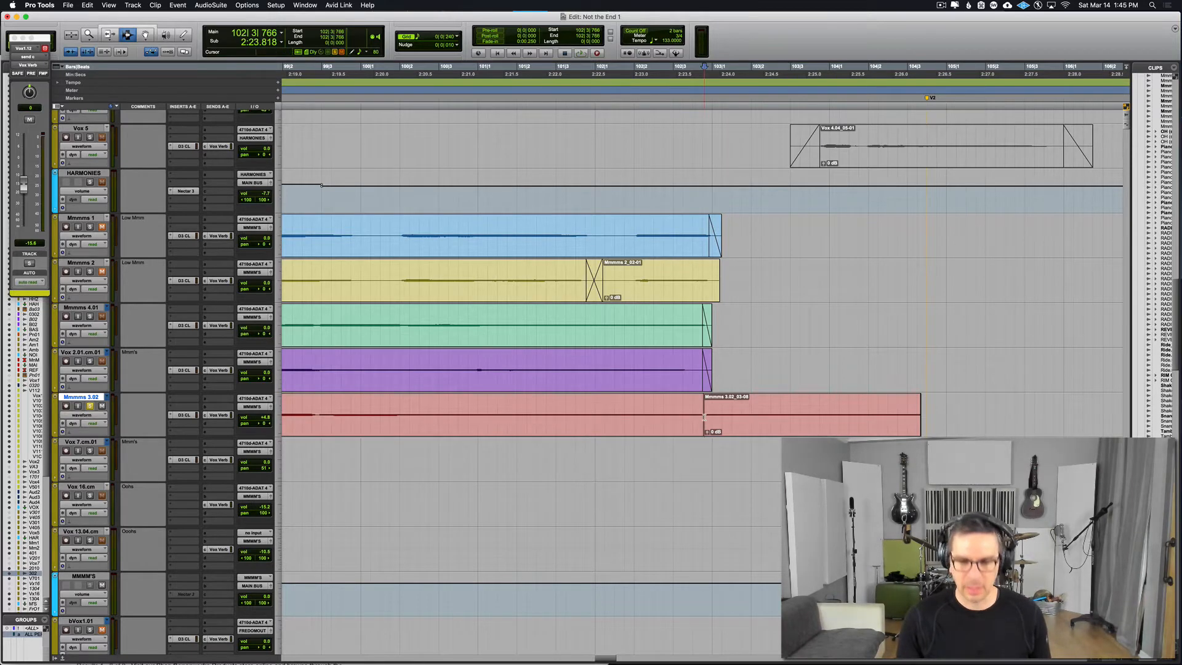
key(F8)
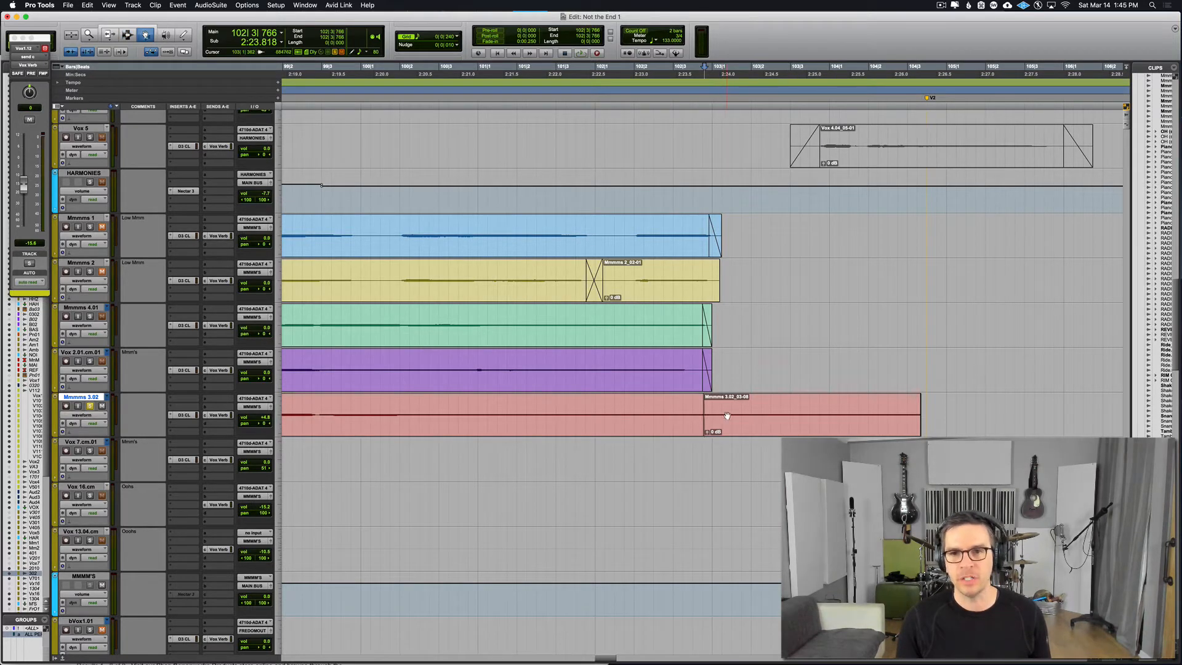
click(727, 416)
drag(727, 416, 707, 416)
key(F7)
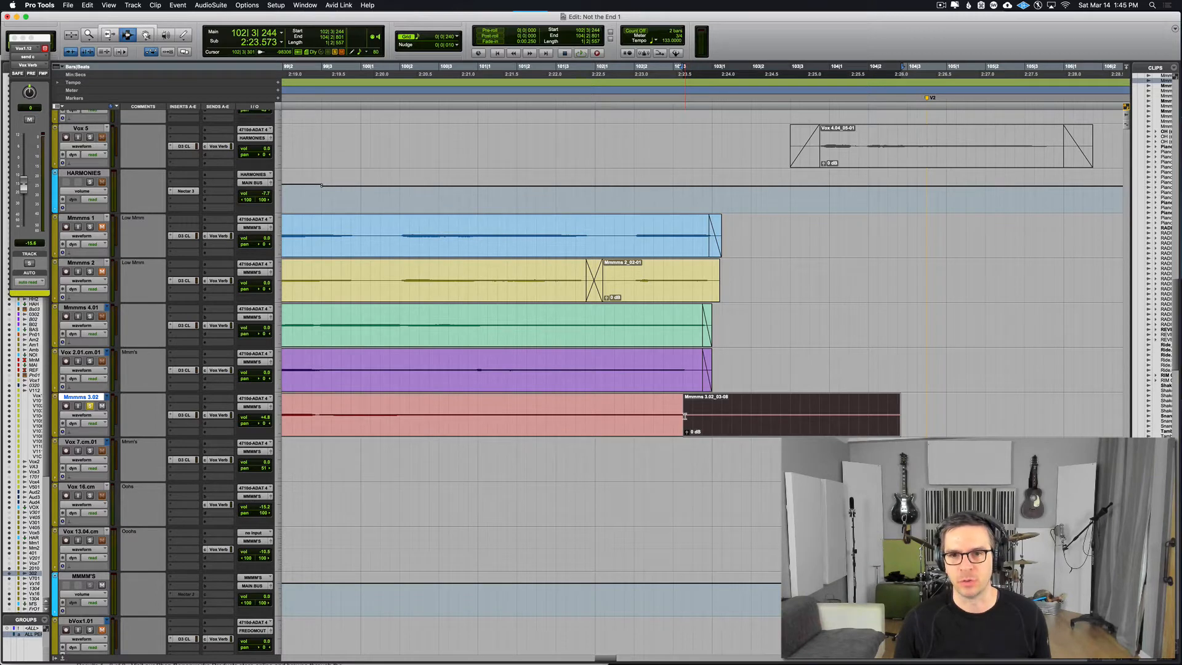
Step: Add a very short Equal Gain crossfade with Standard shapes at the join between the two Mmmms 3.02 clips
click(684, 416)
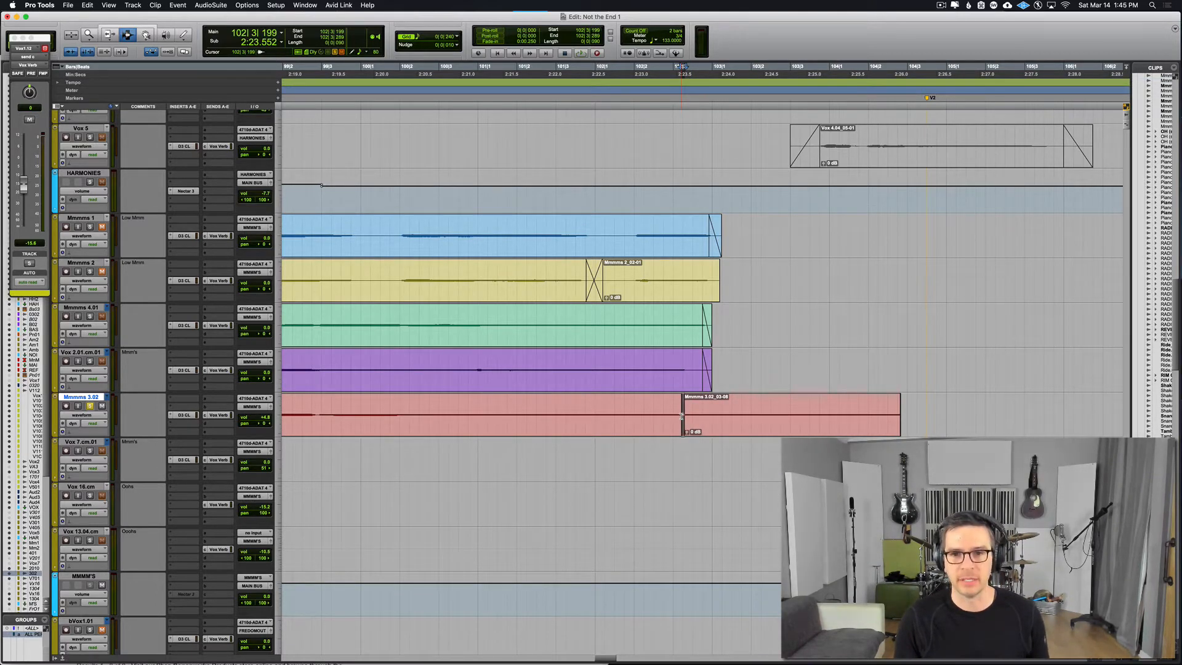
key(super+f)
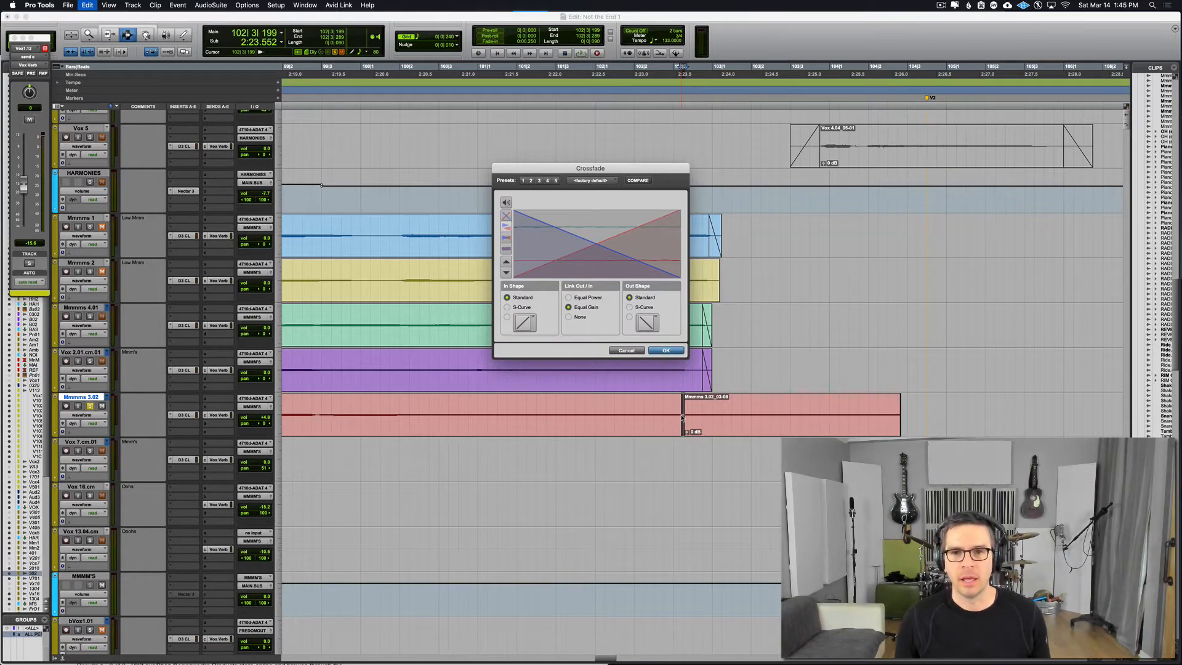
key(Return)
key(super+bracketleft)
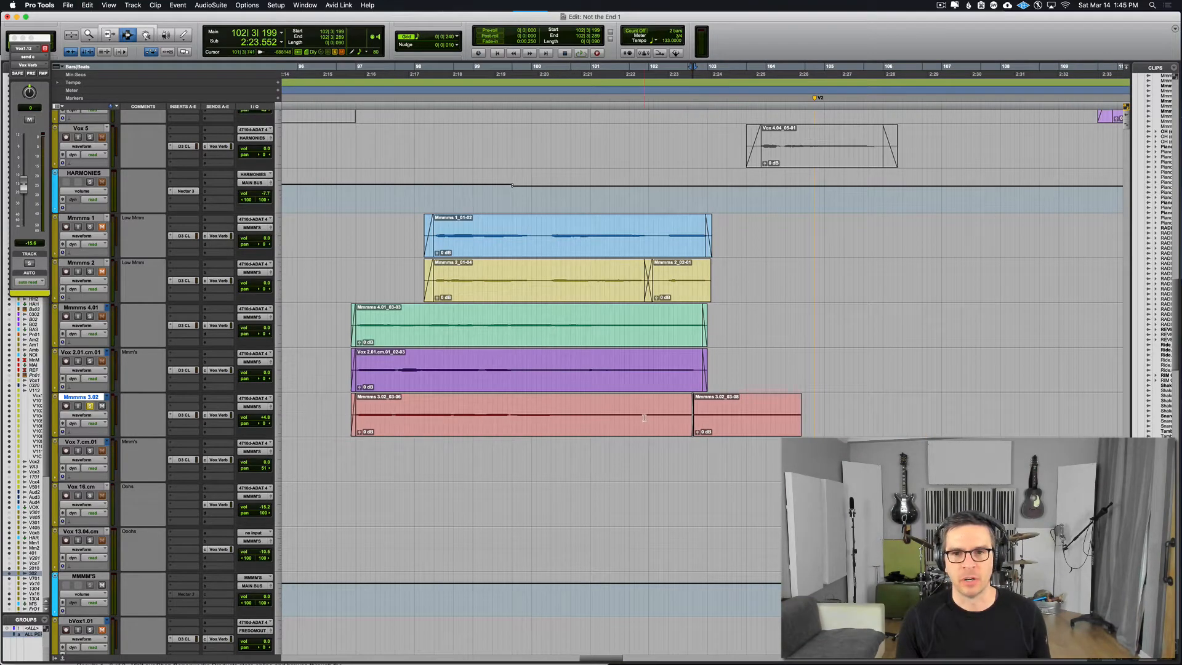
Step: Play the Mmmms 3.02 track from the start of bar 101 through the short crossfade
click(593, 420)
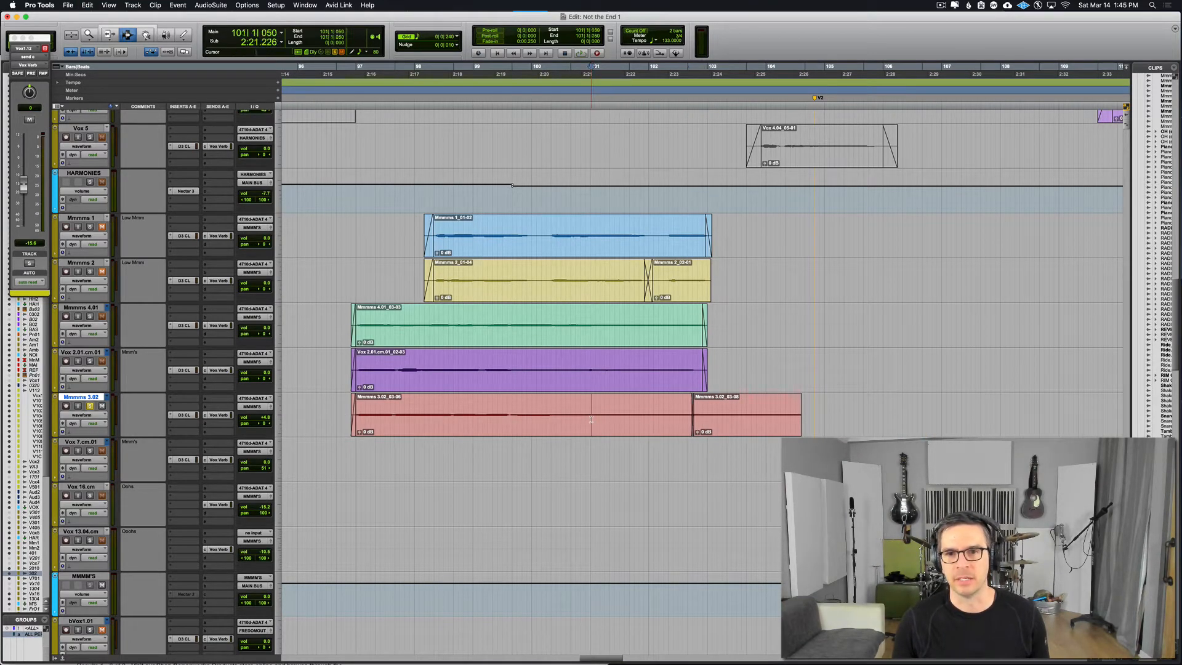
key(space)
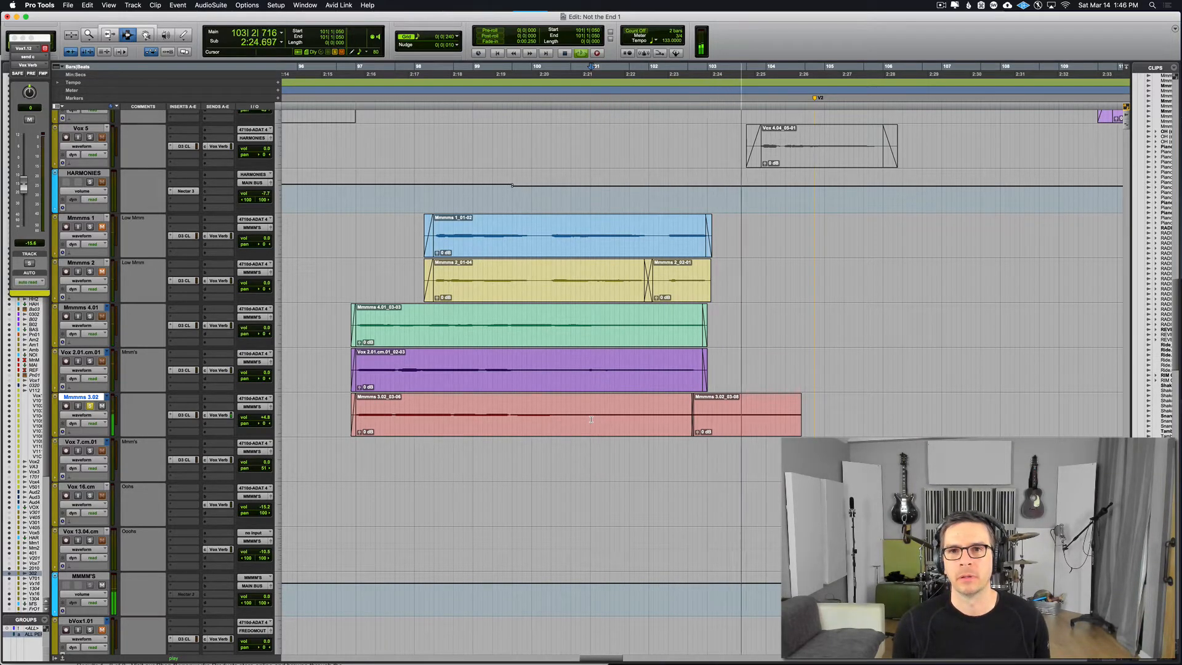
key(space)
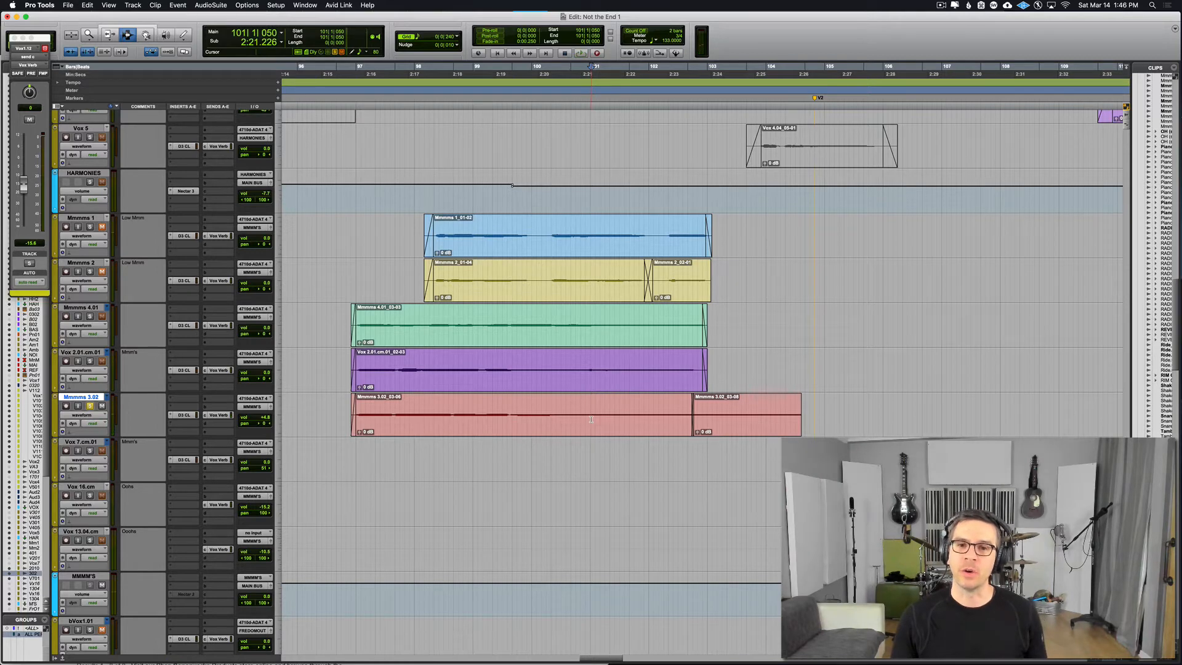
Step: Create a longer Equal Gain crossfade with Standard shapes across the Mmmms 3.02 join, starting at 102|2|614
click(703, 418)
drag(702, 416, 681, 412)
key(super+f)
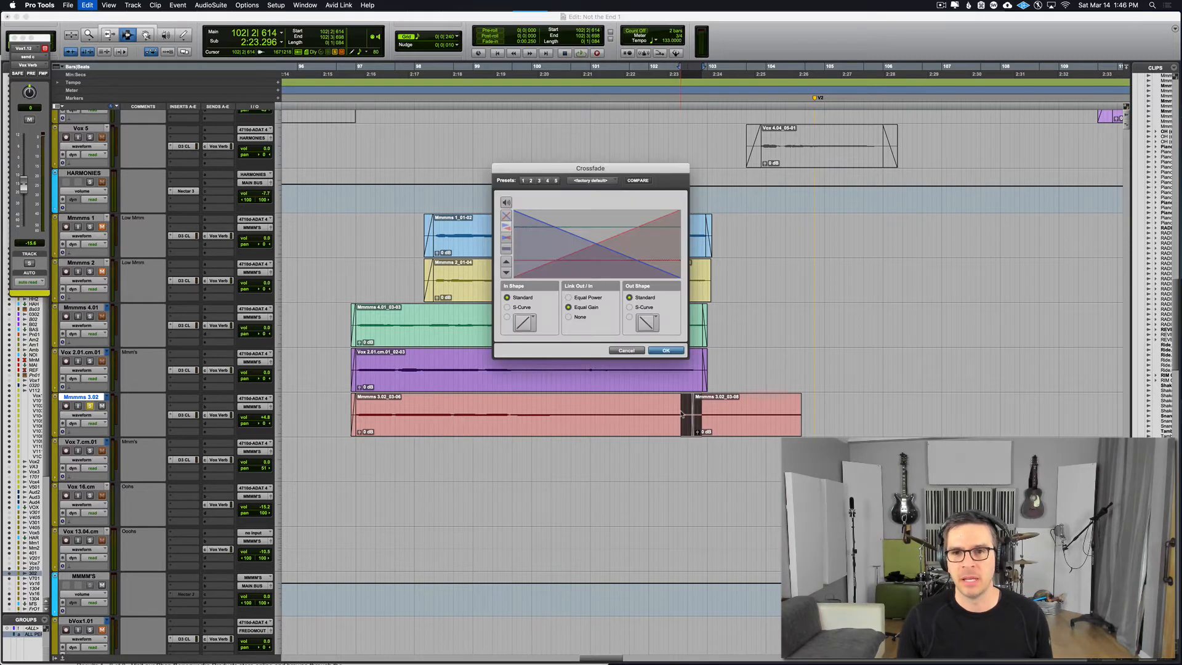
key(Return)
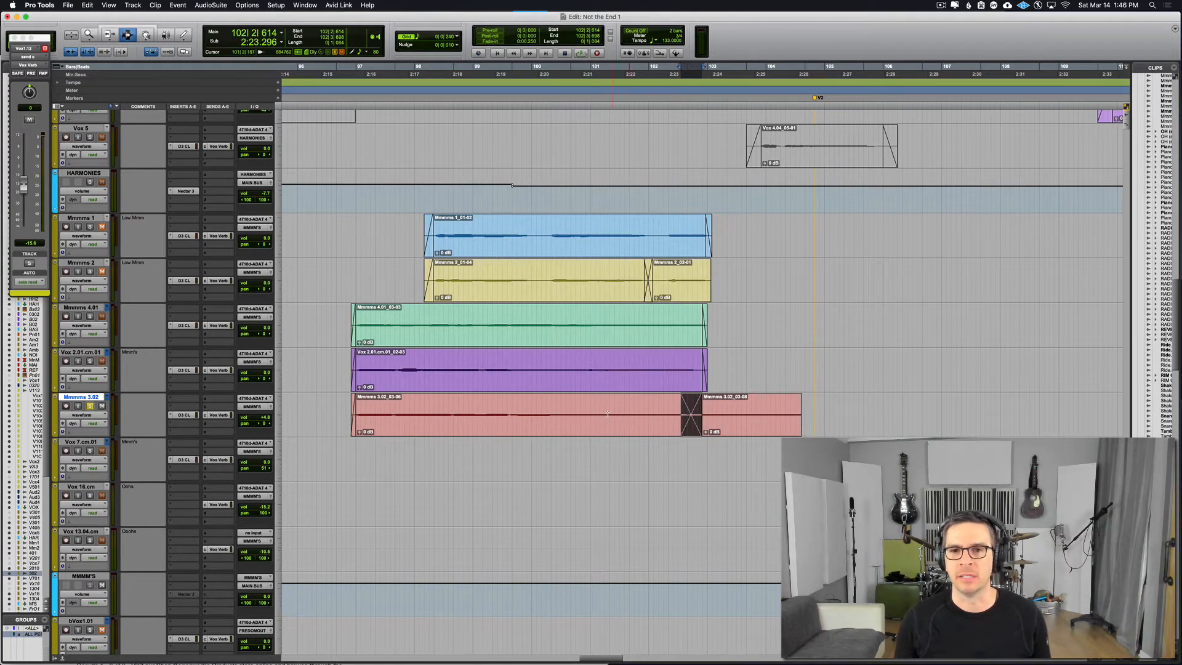
Step: Play the Mmmms 3.02 track from about 101|1|527 through the lengthened crossfade
click(602, 413)
key(space)
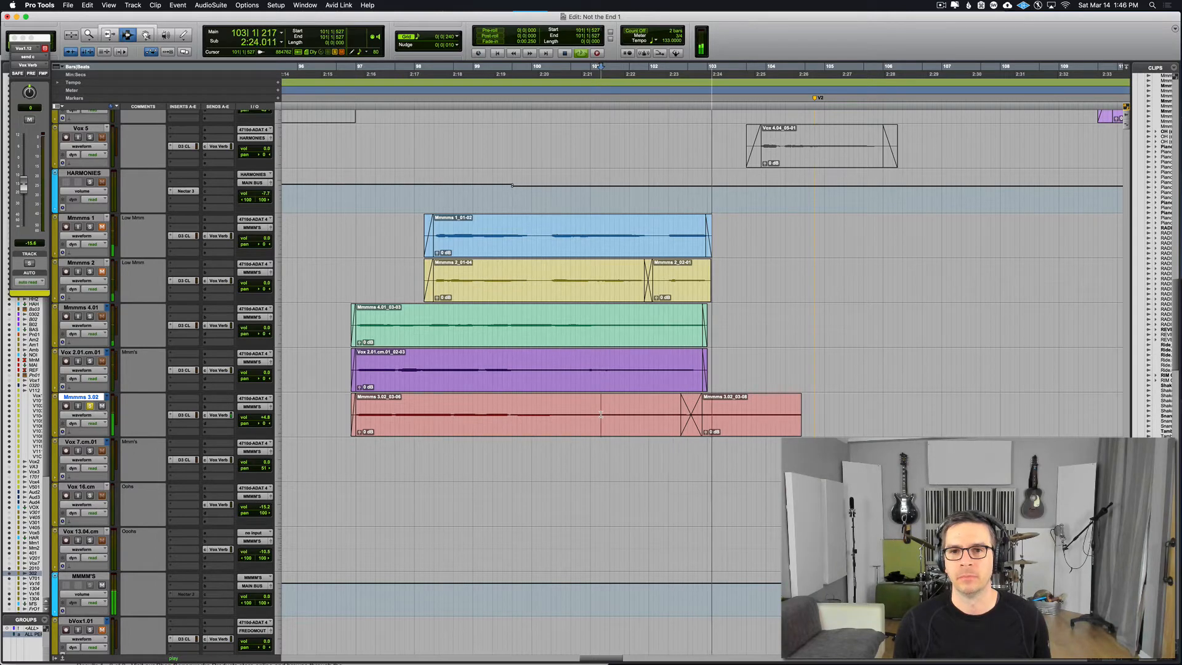
key(space)
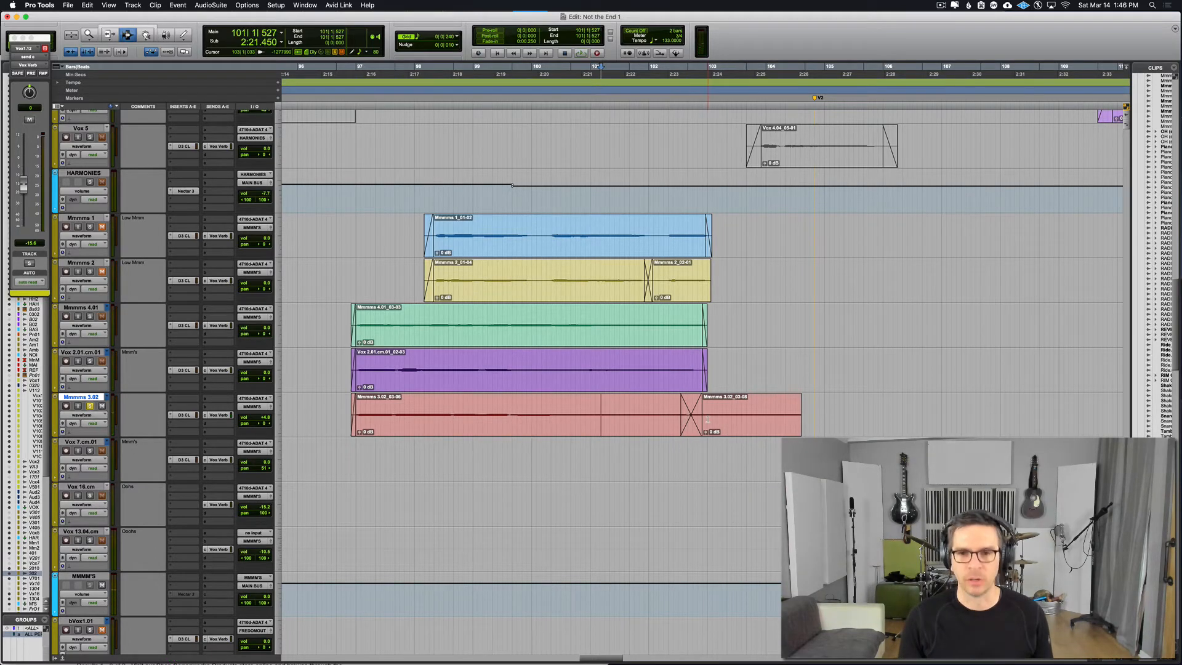
Step: Move the duplicated Mmmms 3.02 clip earlier again, to about 102|2|818, tightening its crossfade with the original clip
key(F8)
drag(718, 421, 687, 421)
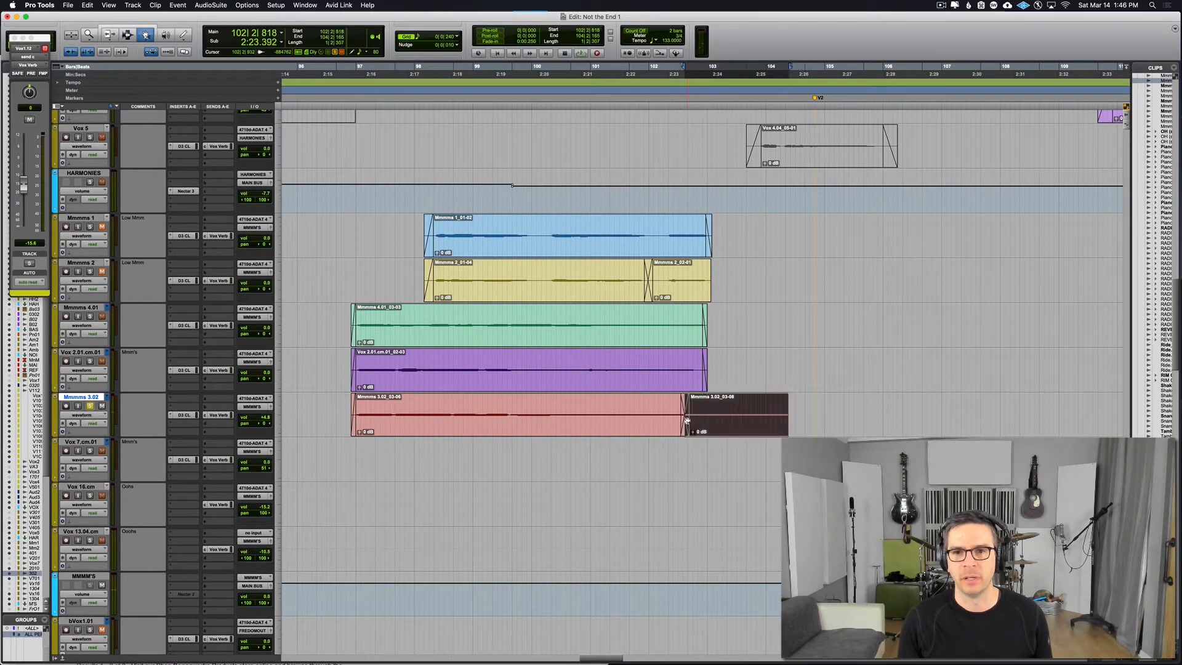
key(F7)
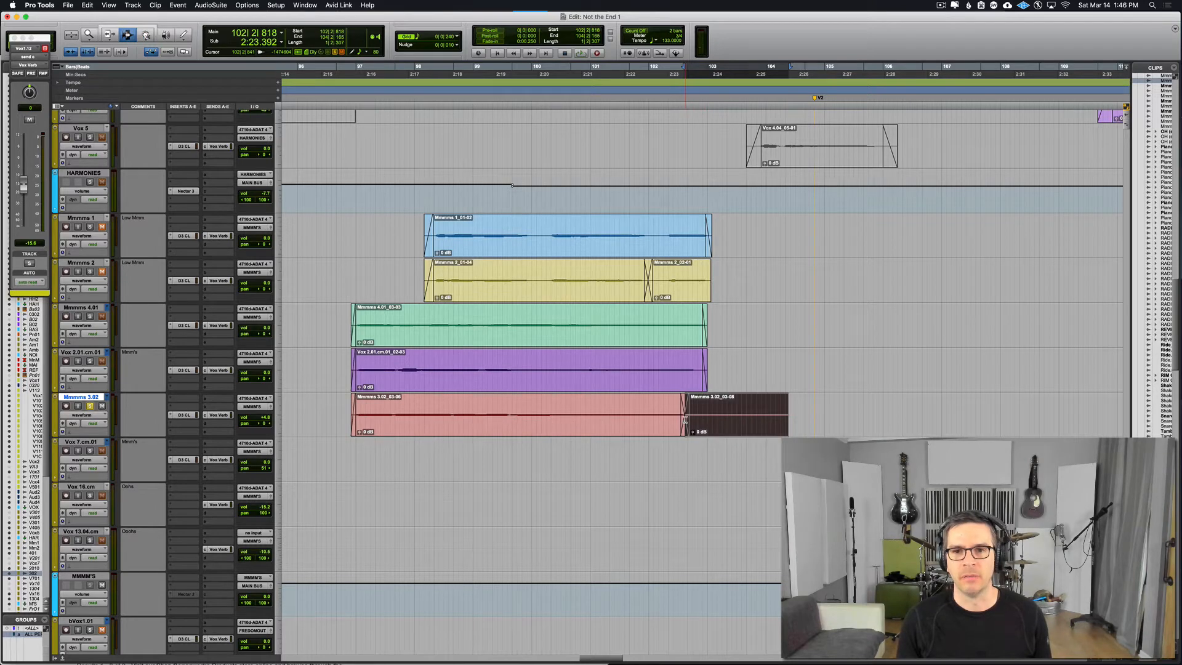
Step: Play the repositioned Mmmms 3.02 join from two points in bar 101, and return the playback cursor to about 97|2|918
click(592, 420)
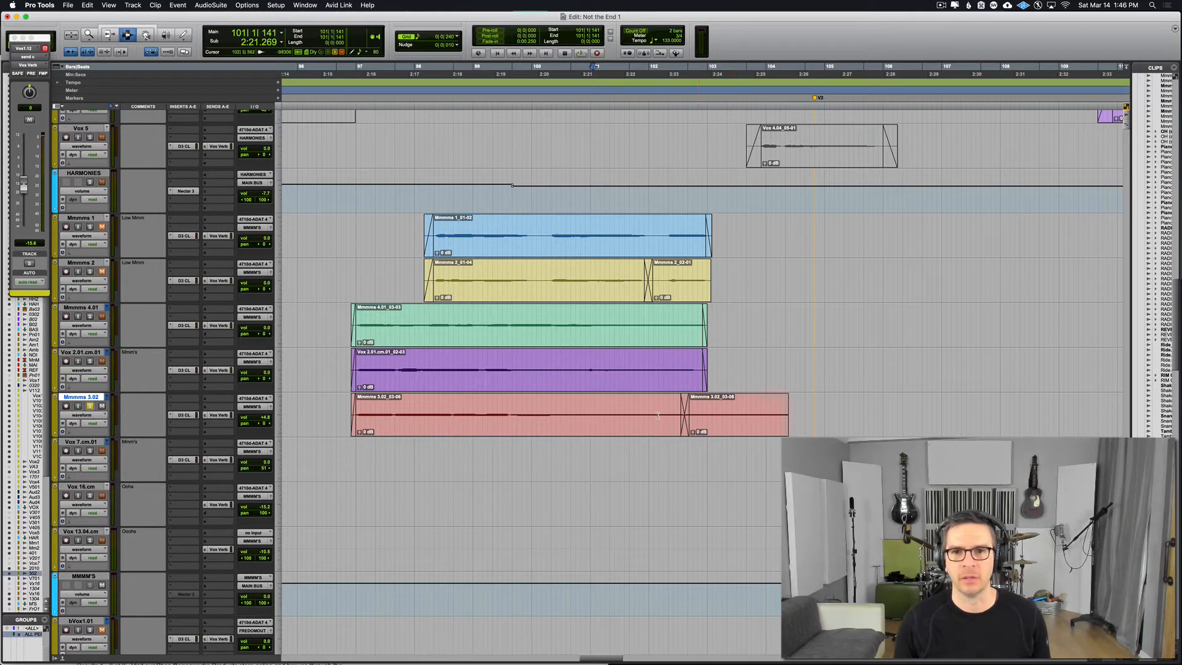
key(space)
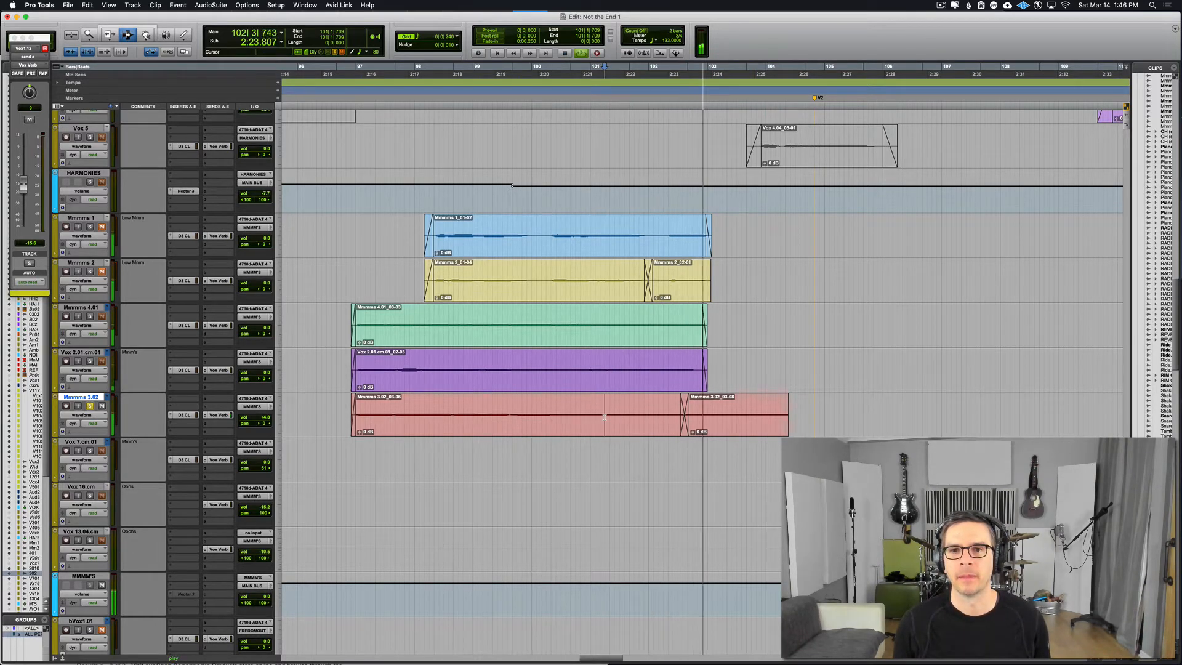
key(space)
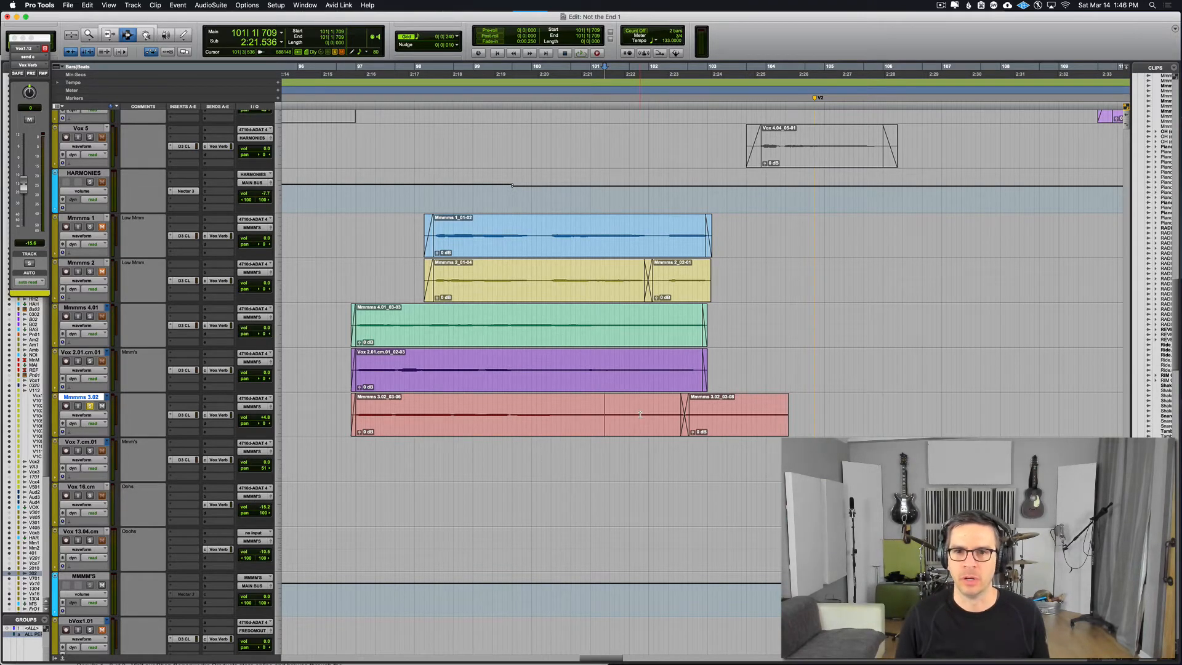
key(space)
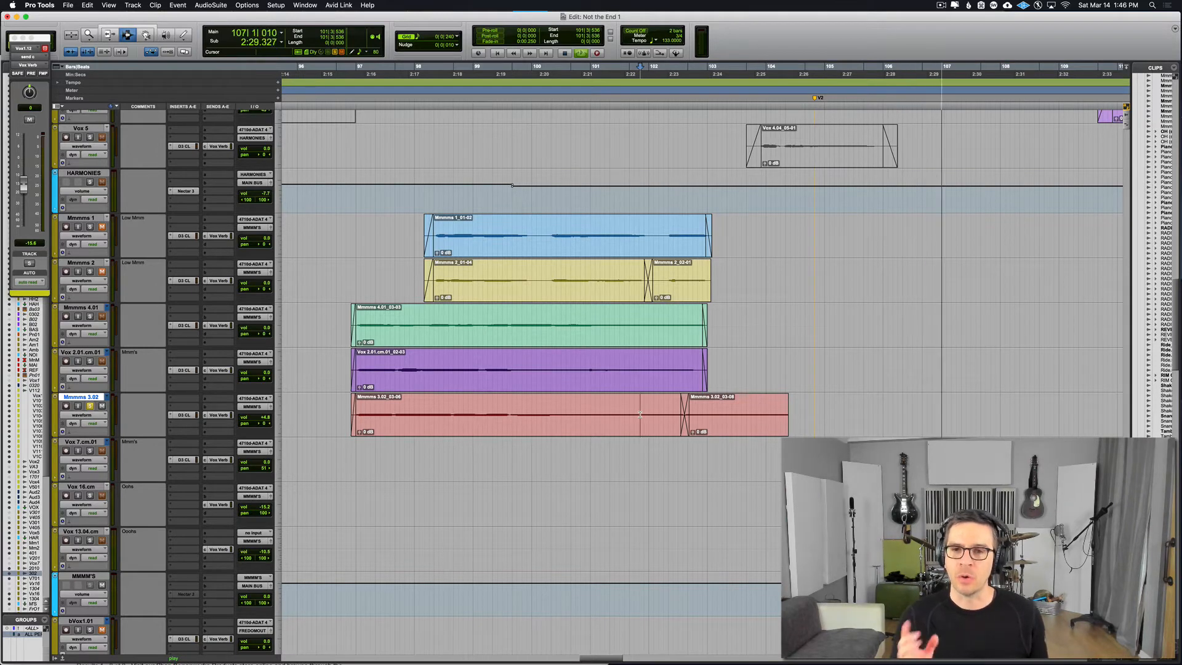
key(space)
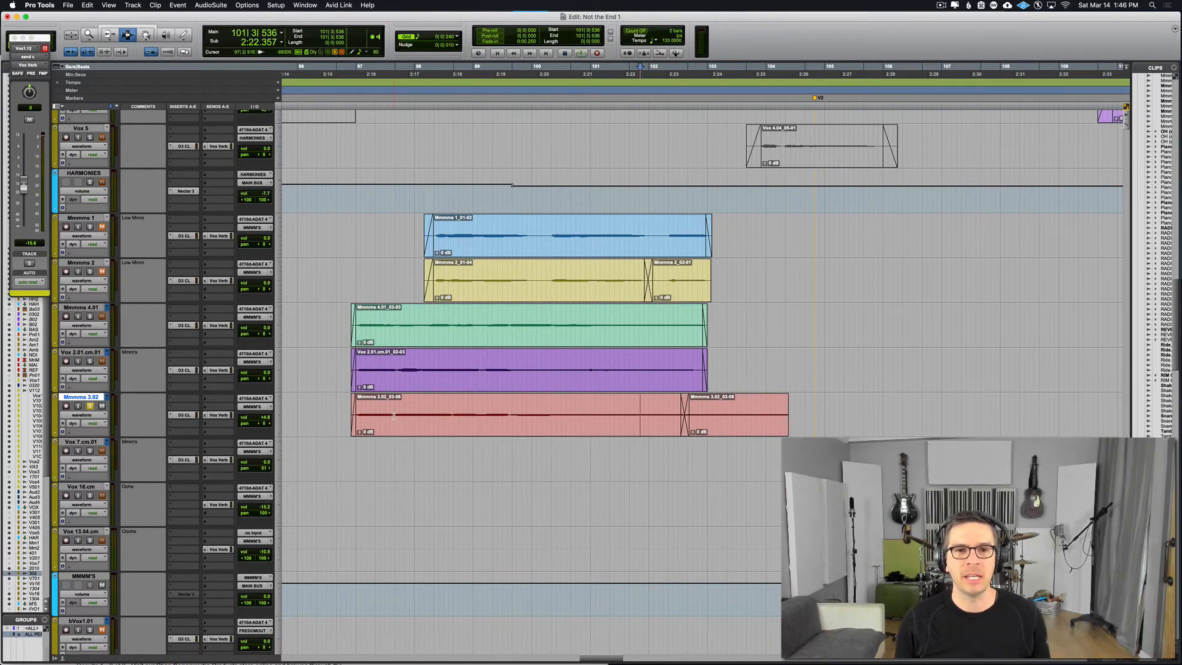
click(394, 417)
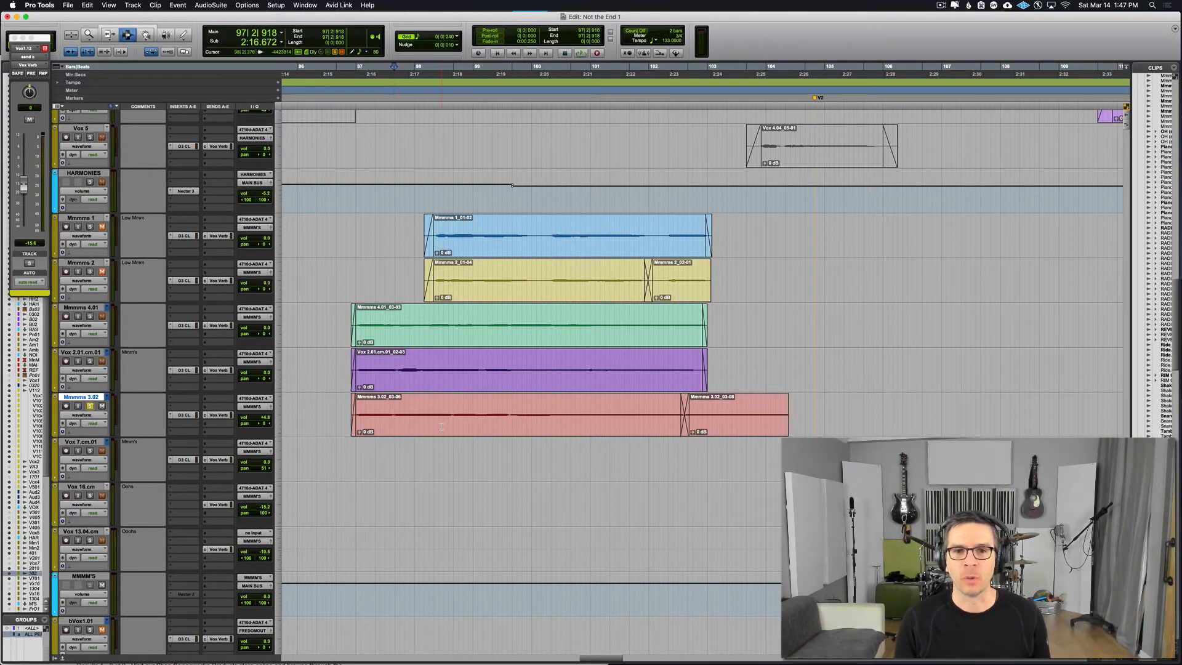
Step: Play the start of the Mmmms 3.02 note together with the other background vocals from about 96|3|954
key(t)
key(t)
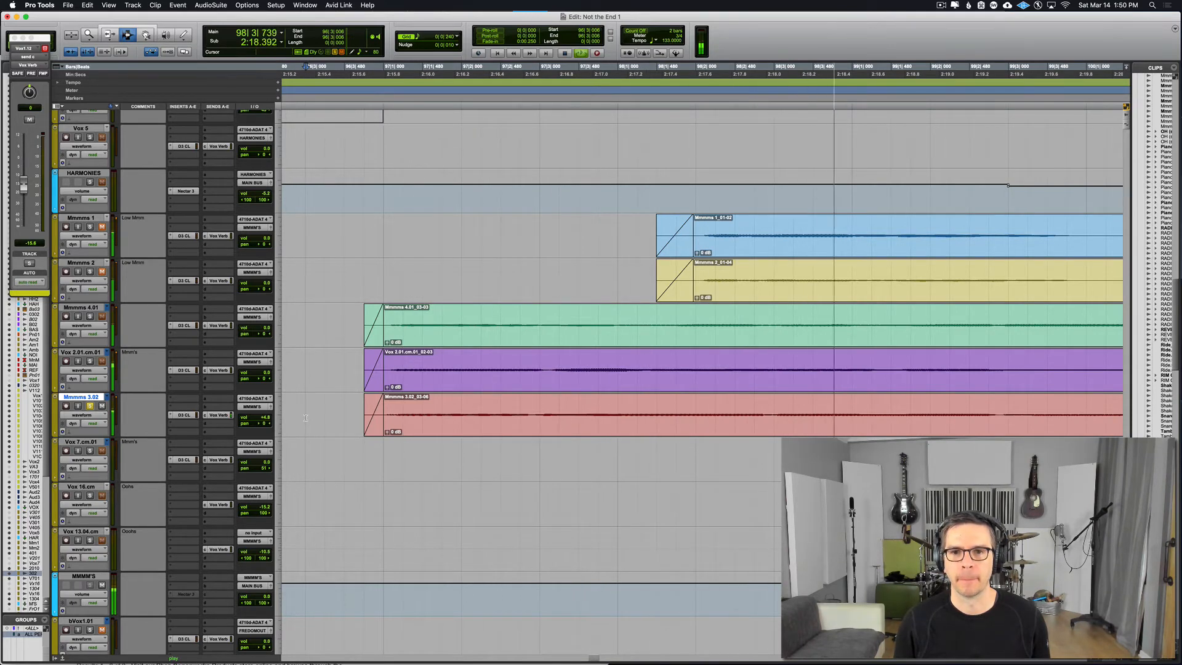
key(space)
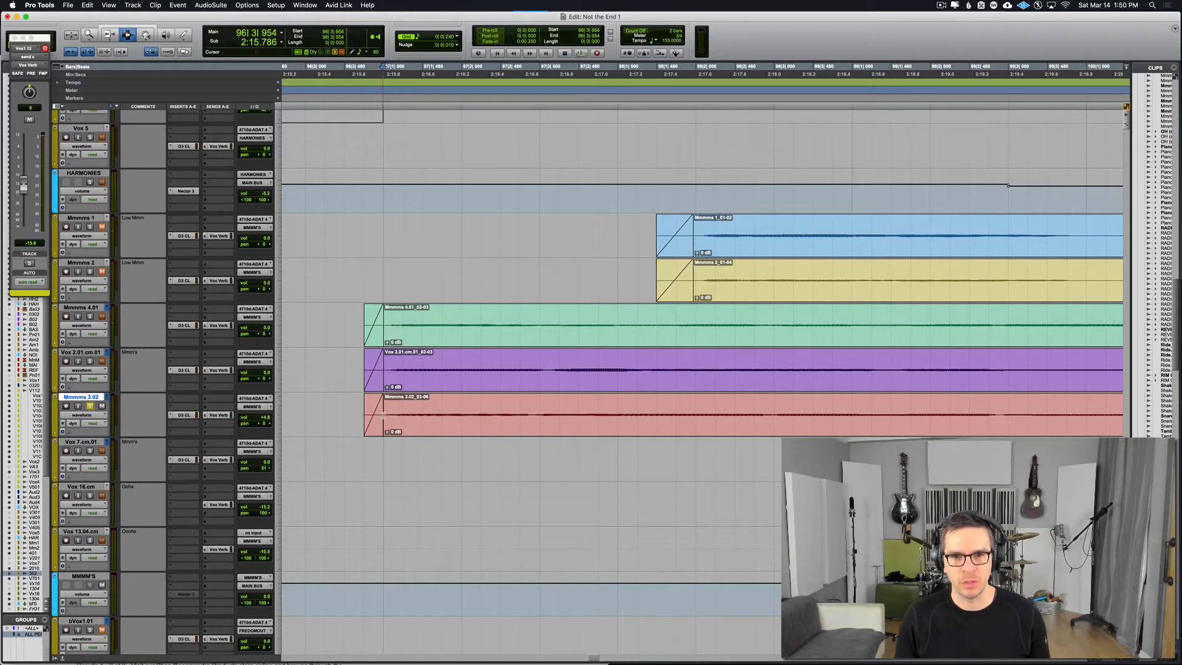
Step: Select bar 97 of the Mmmms 3.02 clip, from 97|1|000 to 98|1|000, and duplicate it over bar 98
drag(384, 415, 456, 416)
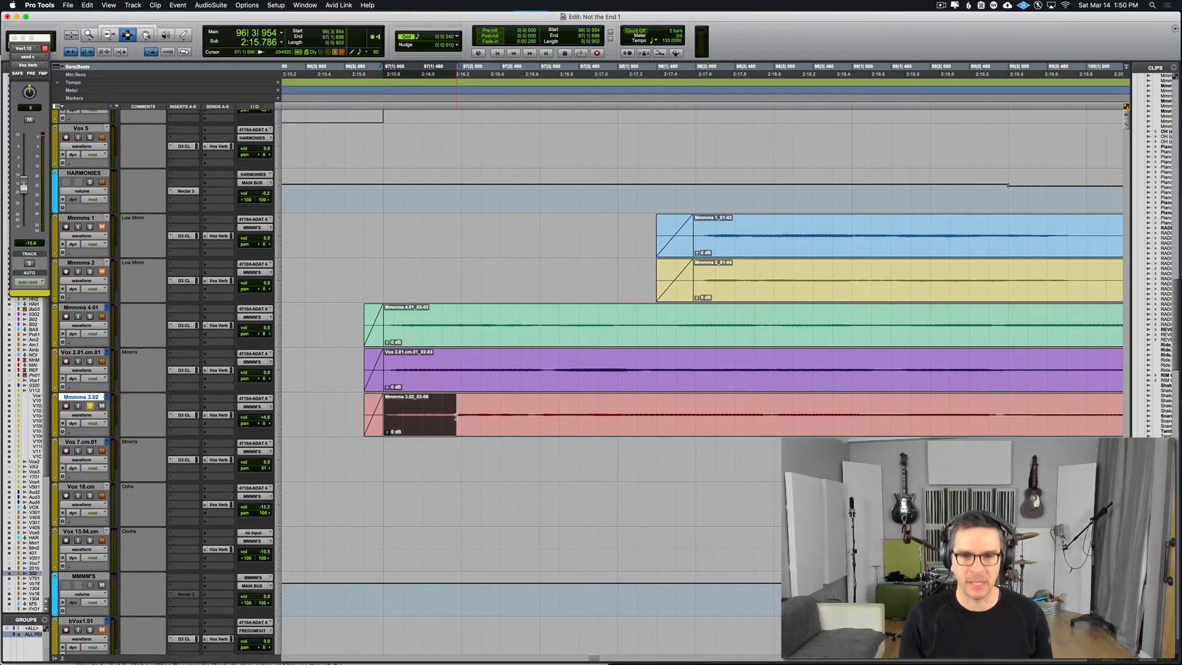
click(383, 414)
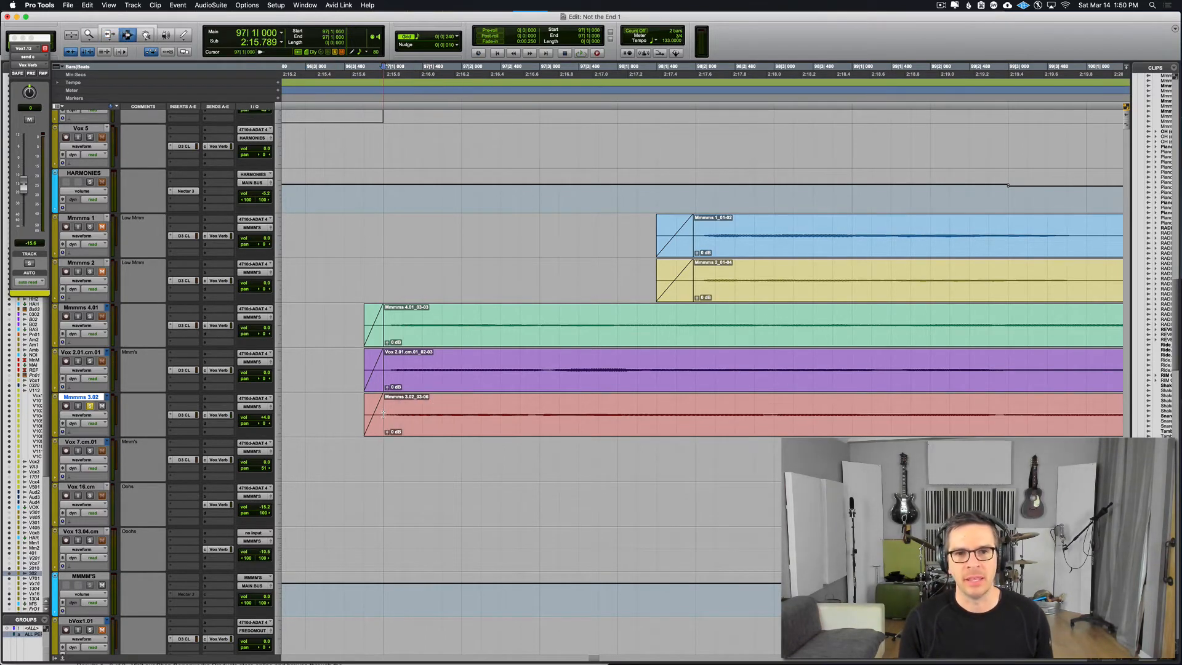
drag(391, 415, 622, 414)
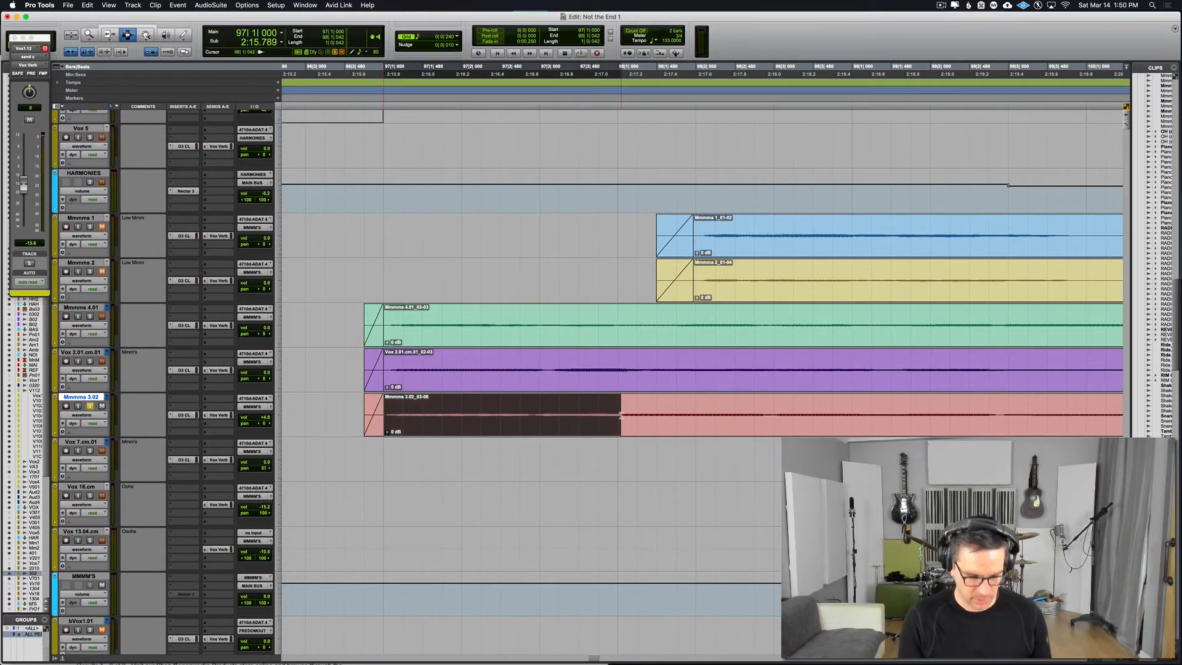
click(385, 414)
drag(385, 414, 611, 415)
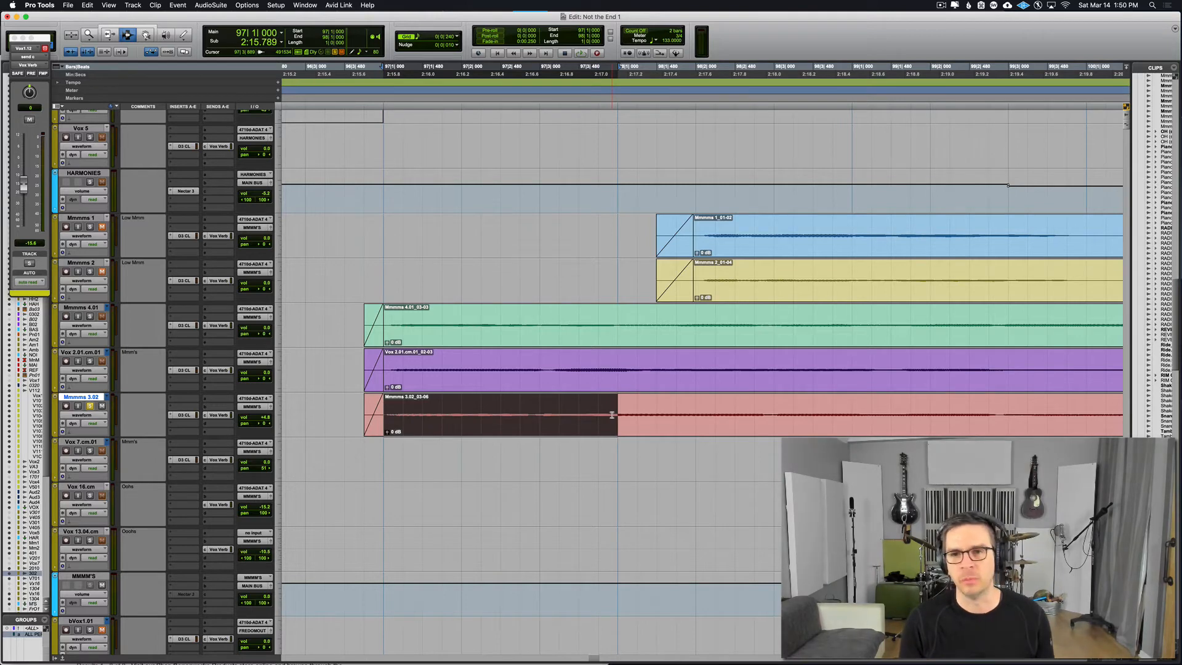
key(super+d)
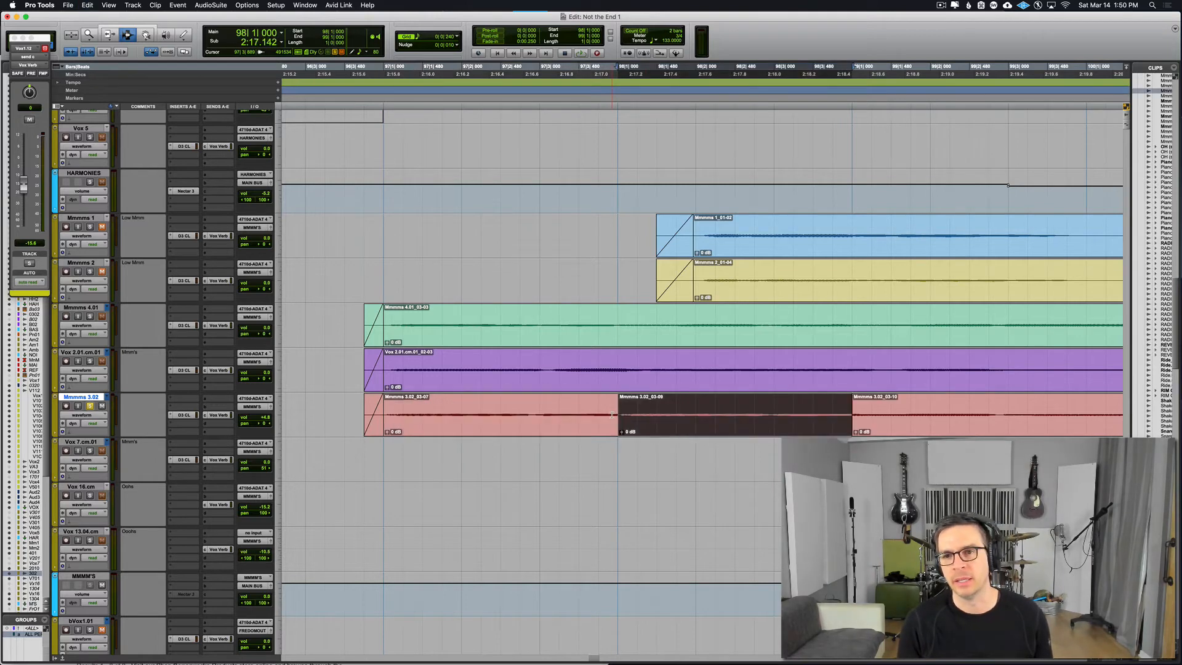
Step: Play the Mmmms 3.02 track from 96|3|720 across the duplicated bar
click(362, 416)
key(space)
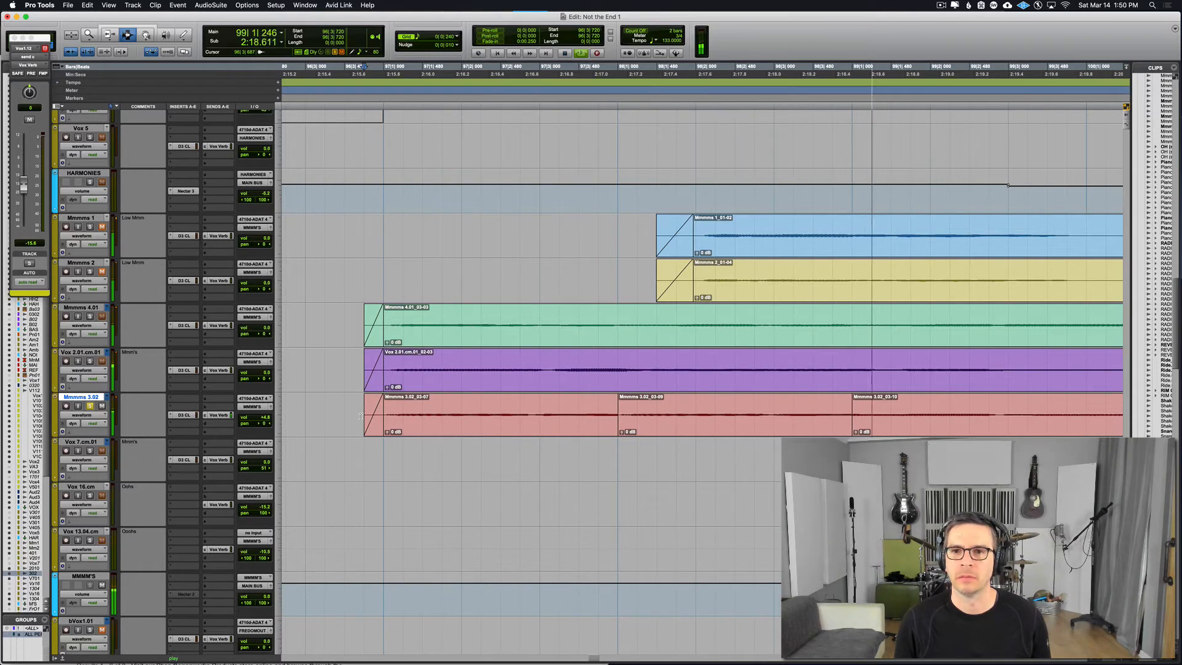
key(space)
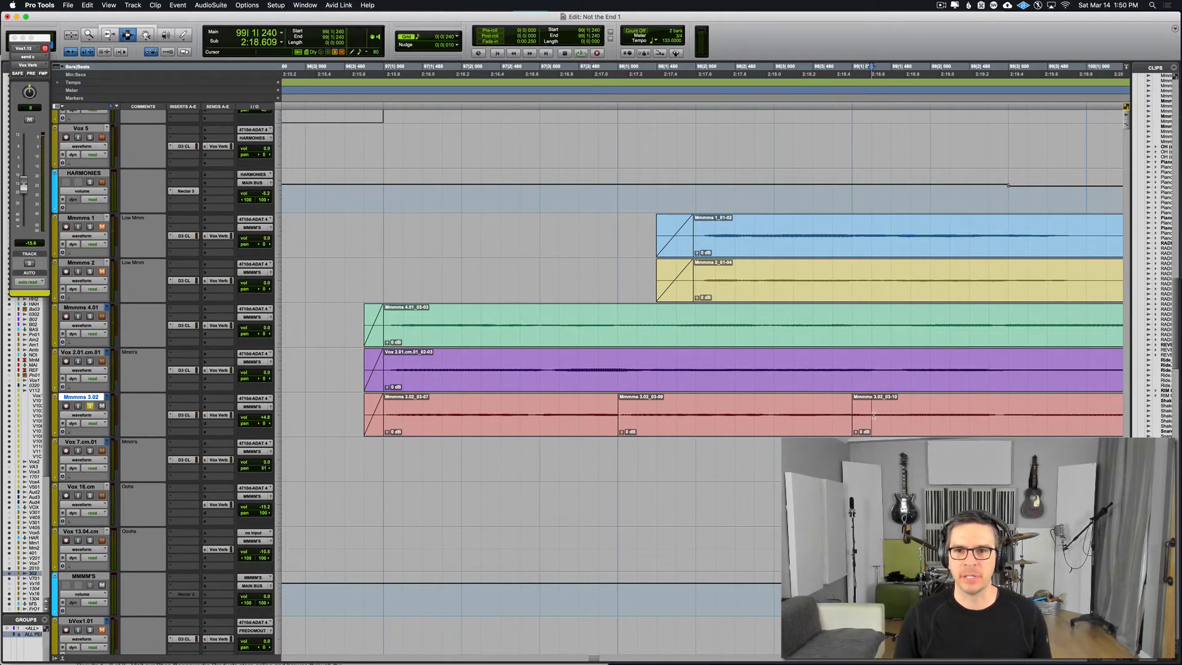
Step: Batch-crossfade both edges of the duplicated bar, selecting 97|3|720 to 99|1|240, with centered Equal Gain fades and Standard shapes
drag(873, 415, 598, 418)
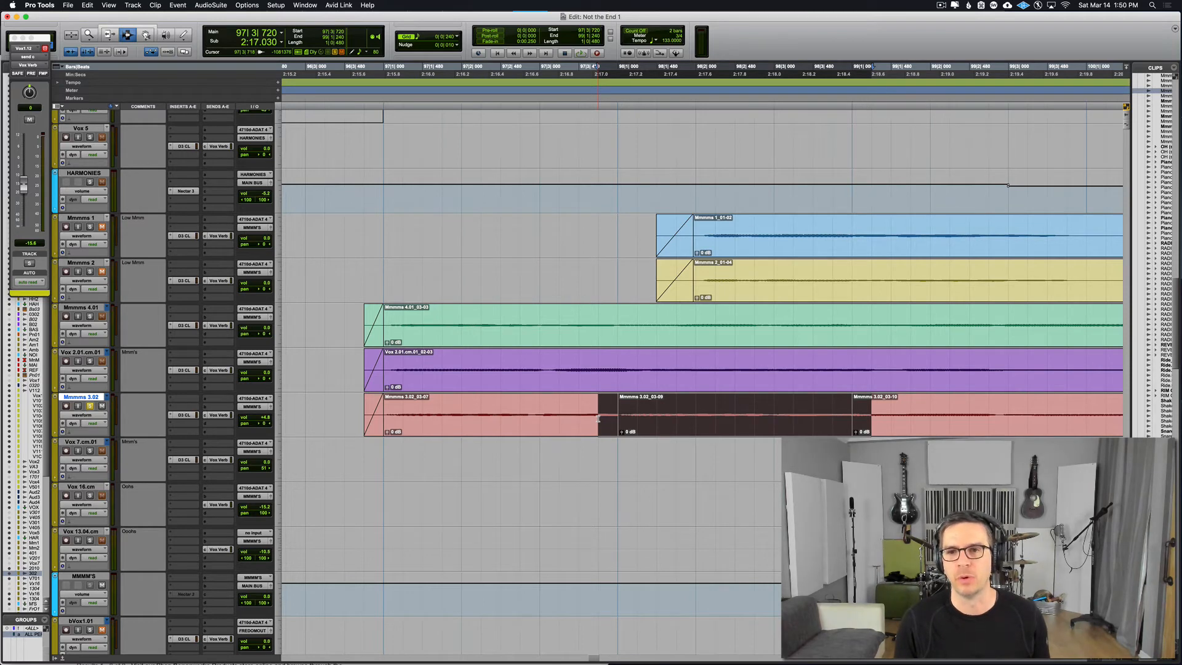
key(super+f)
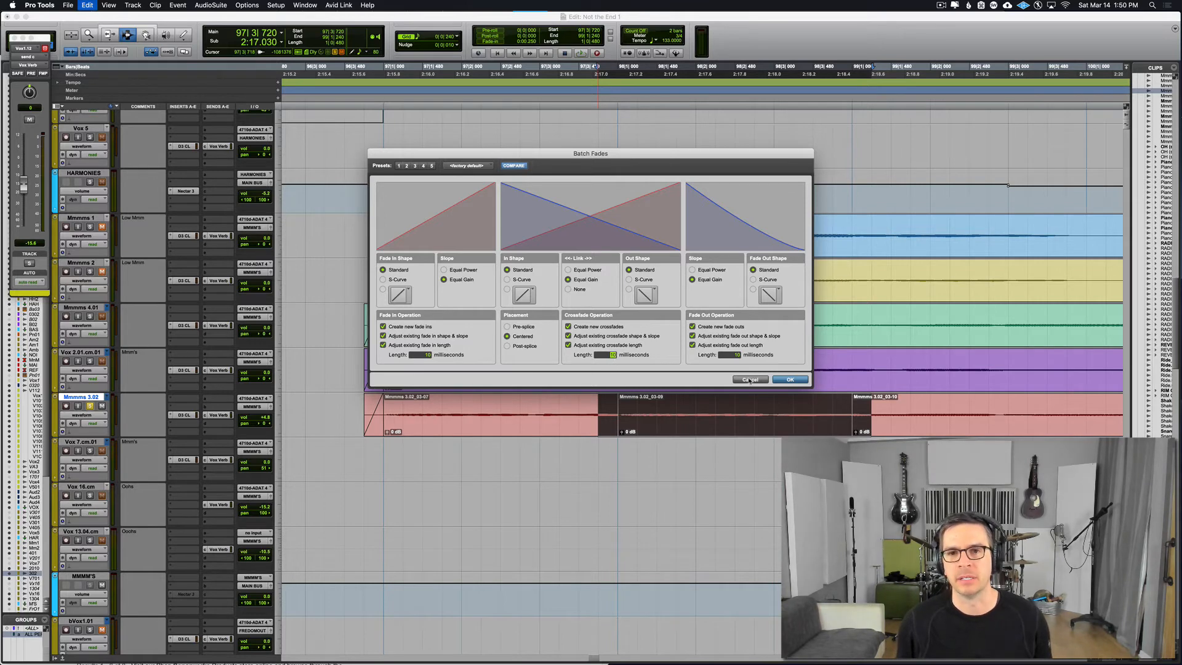
click(789, 380)
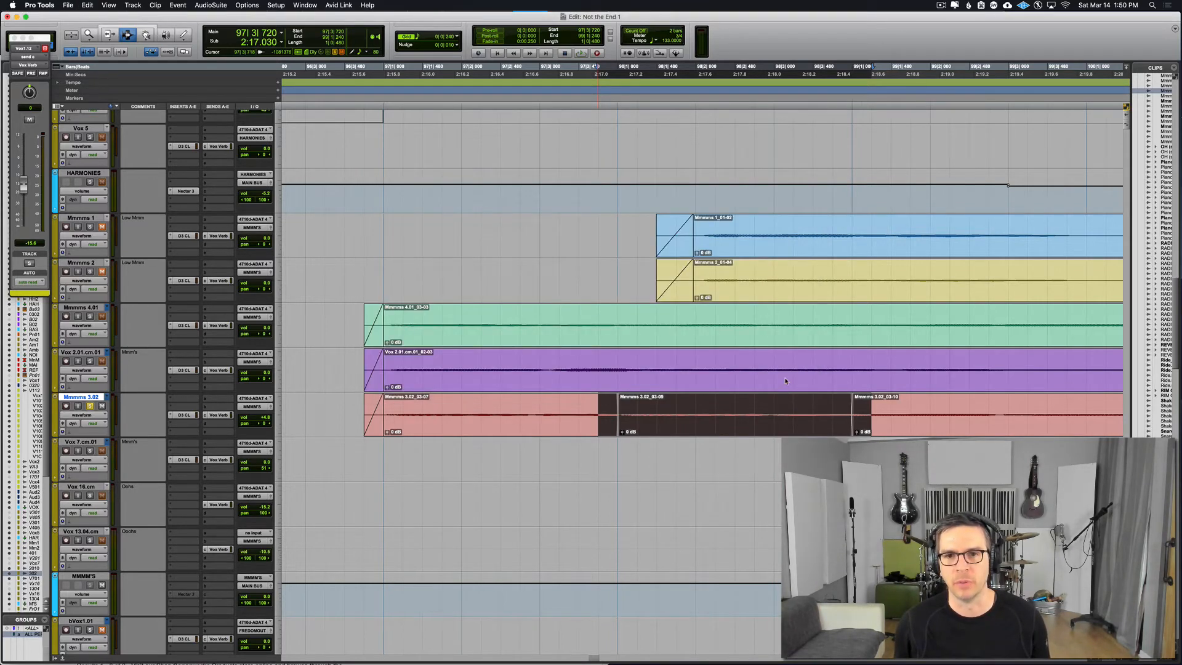
Step: Play the Mmmms 3.02 track from 97|1|000 through both crossfaded joins of the duplicated bar
click(852, 422)
scroll(800, 424, right, 3)
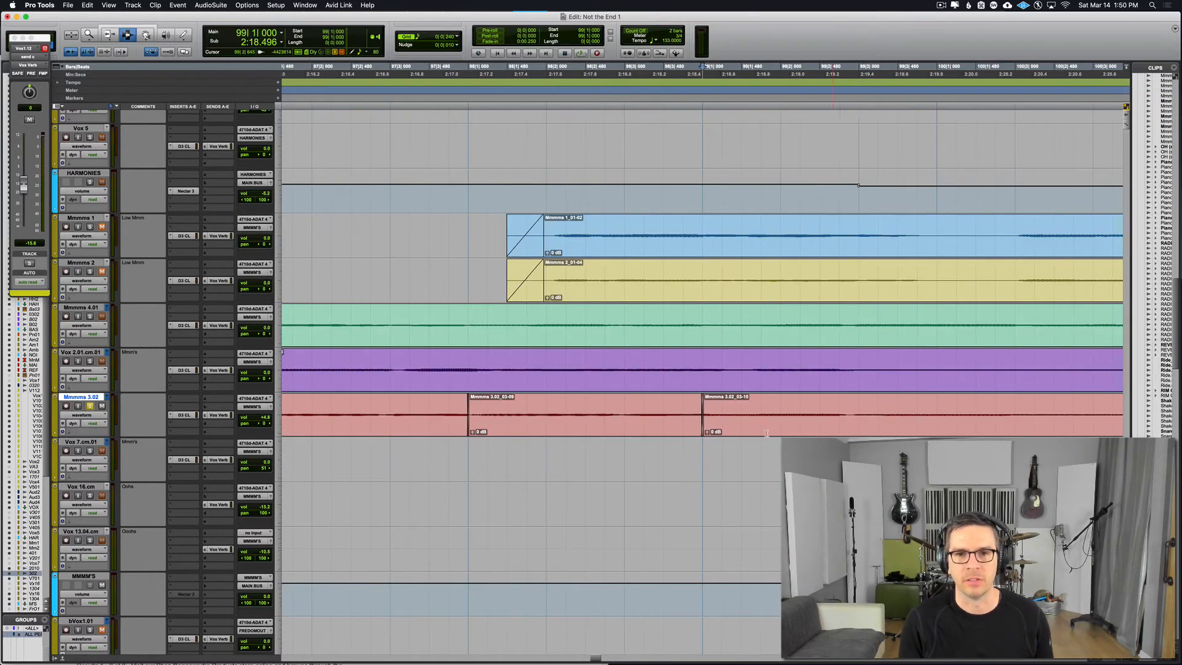
key(r)
click(469, 416)
key(space)
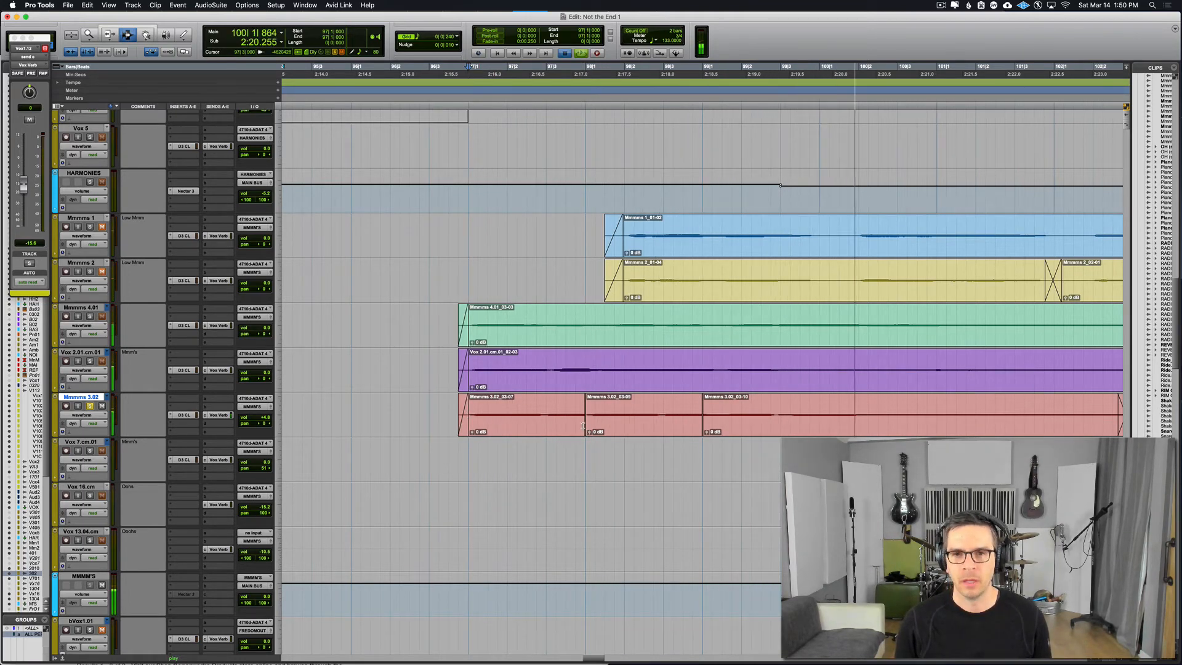
key(space)
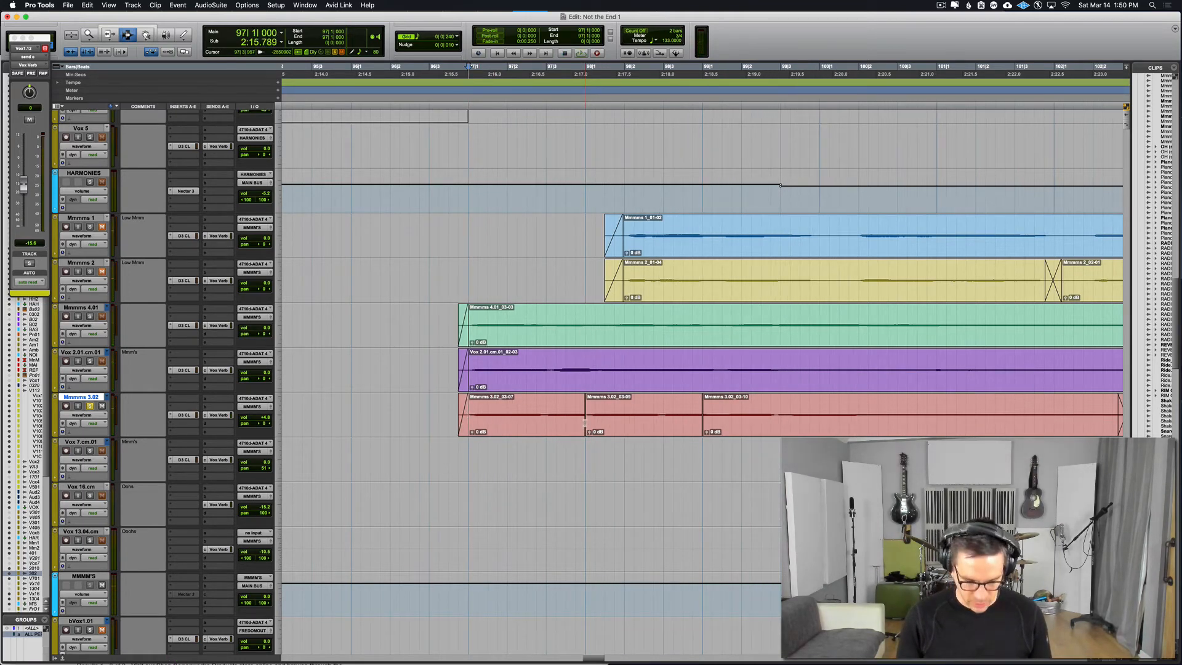
Step: Move the join after the duplicated Mmmms 3.02 bar later, to about 99|1|229
click(702, 422)
key(super+bracketright)
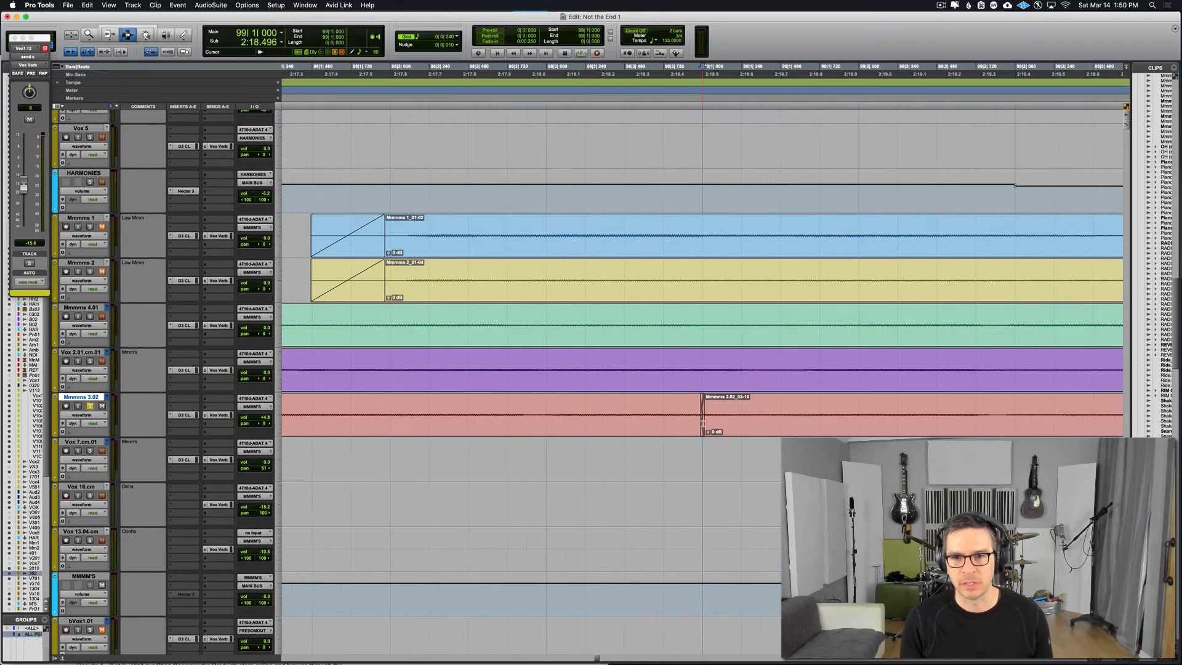
key(F6)
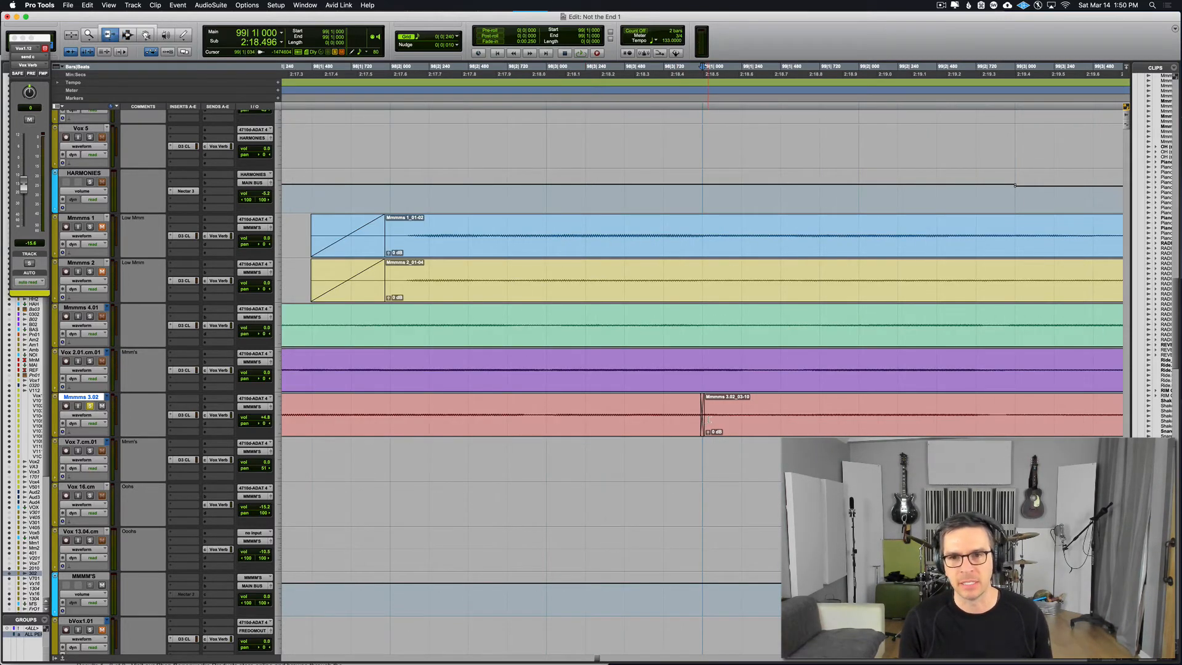
drag(686, 418, 726, 421)
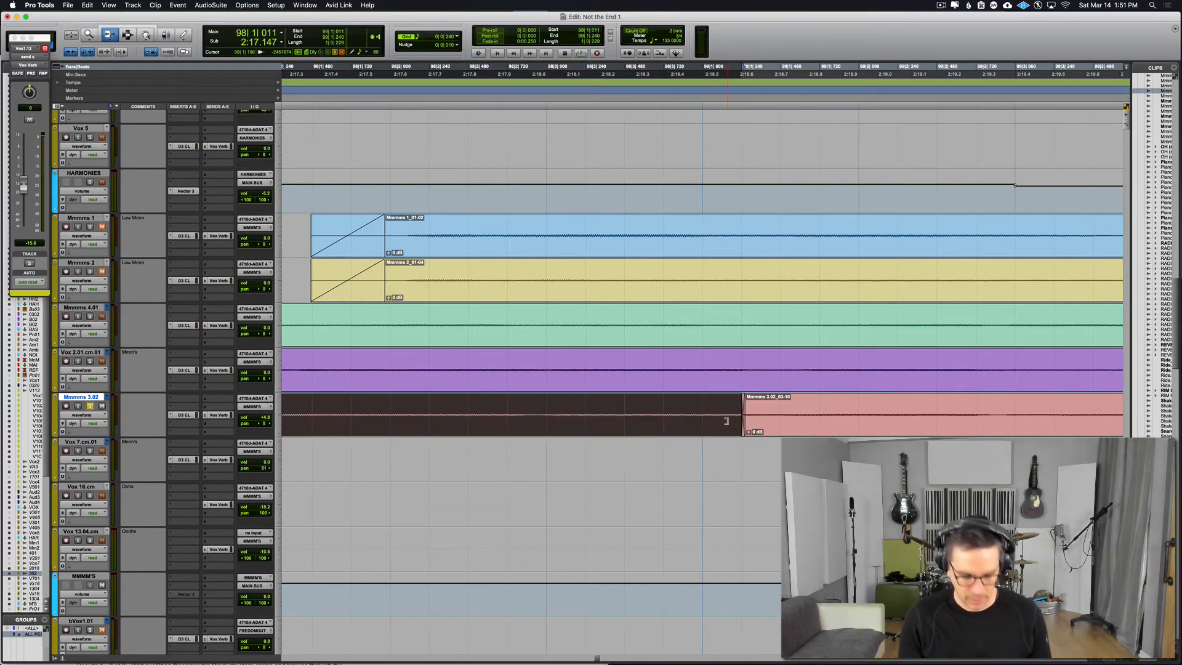
Step: Play the Mmmms 3.02 track from 97|1|720 through the join after the duplicated bar
key(r)
key(r)
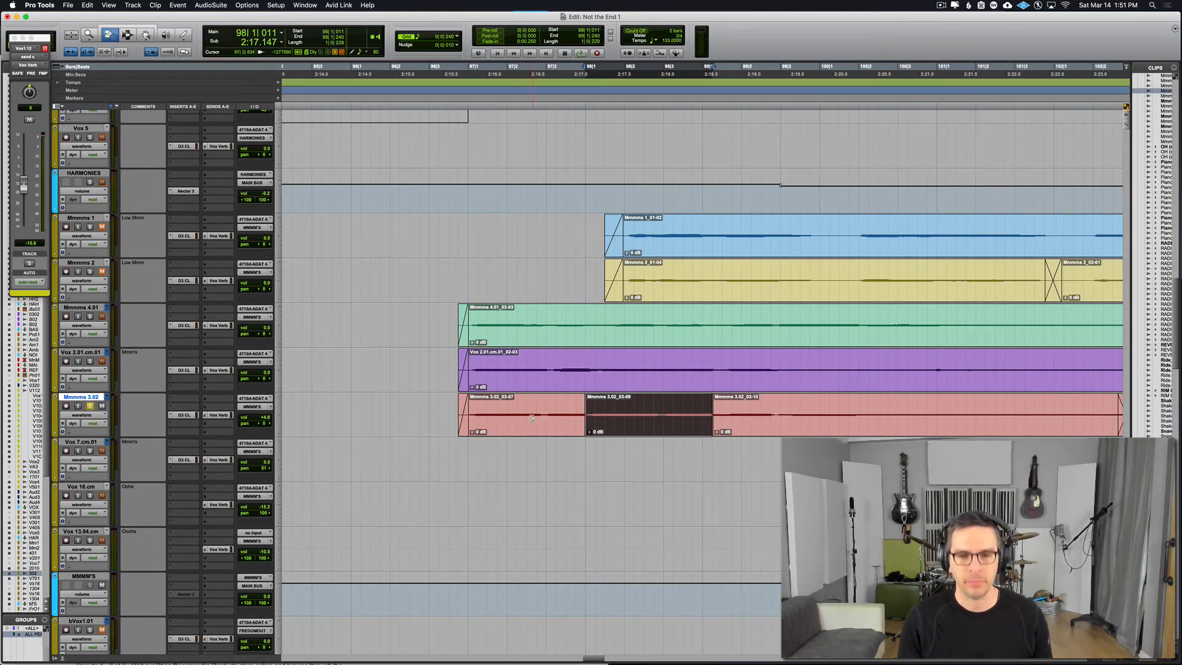
key(F7)
click(498, 413)
key(space)
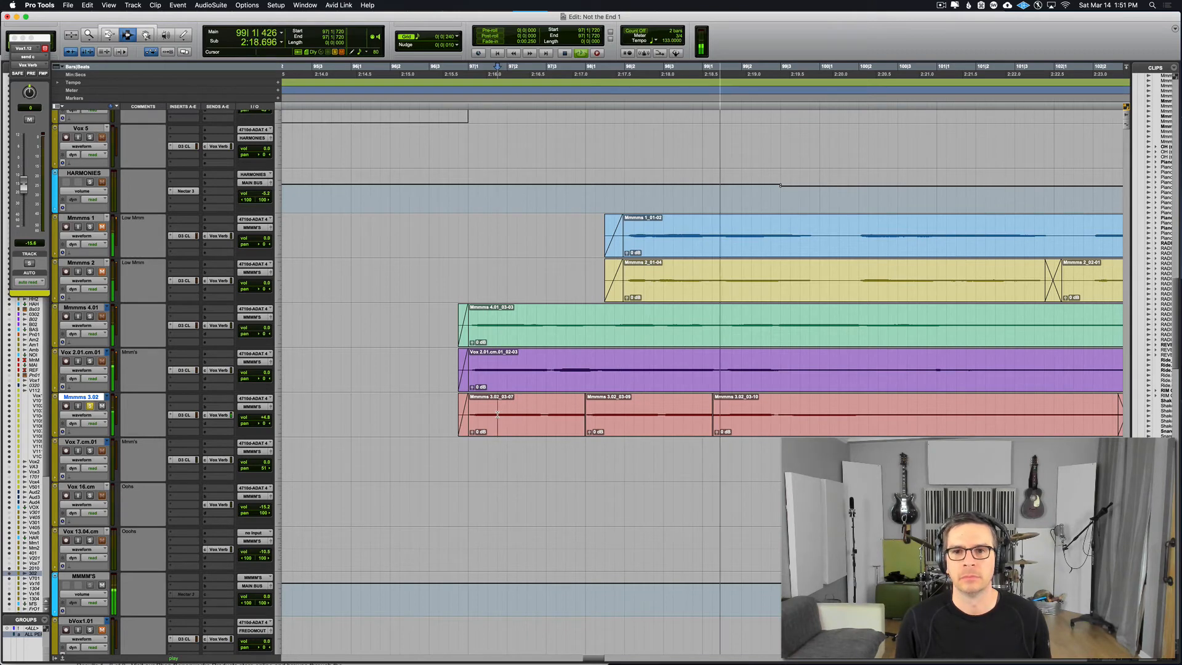
key(space)
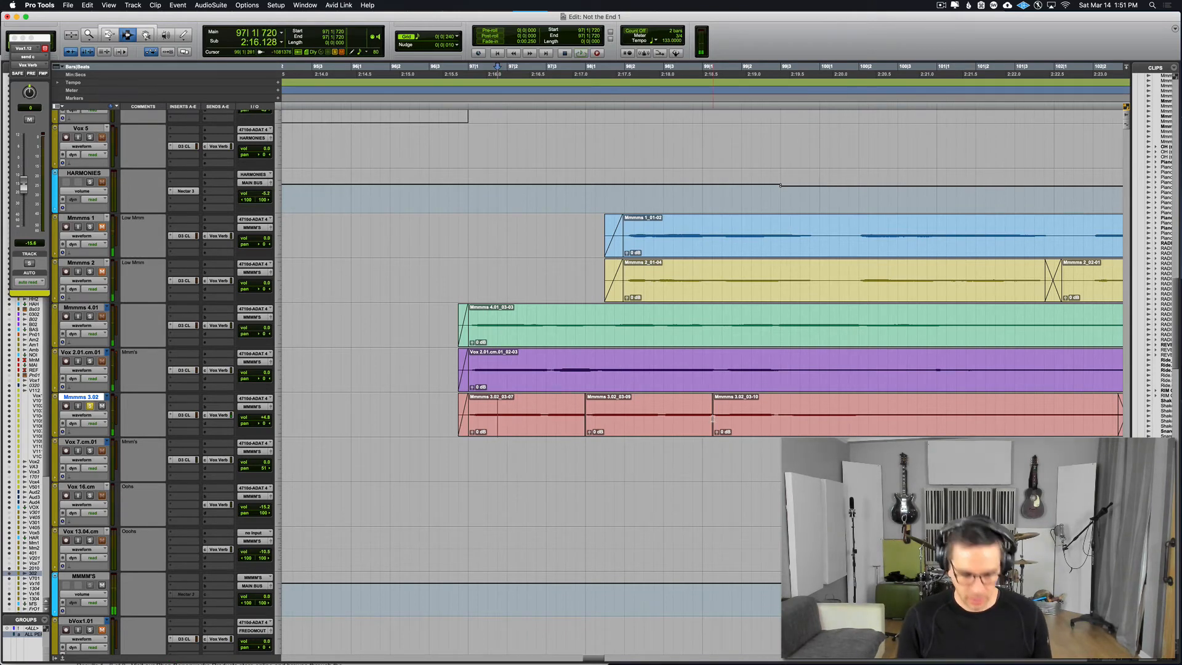
Step: Move the join after the duplicated Mmmms 3.02 bar earlier, to about 99|1|147, and play across it from 97|3|389
key(F6)
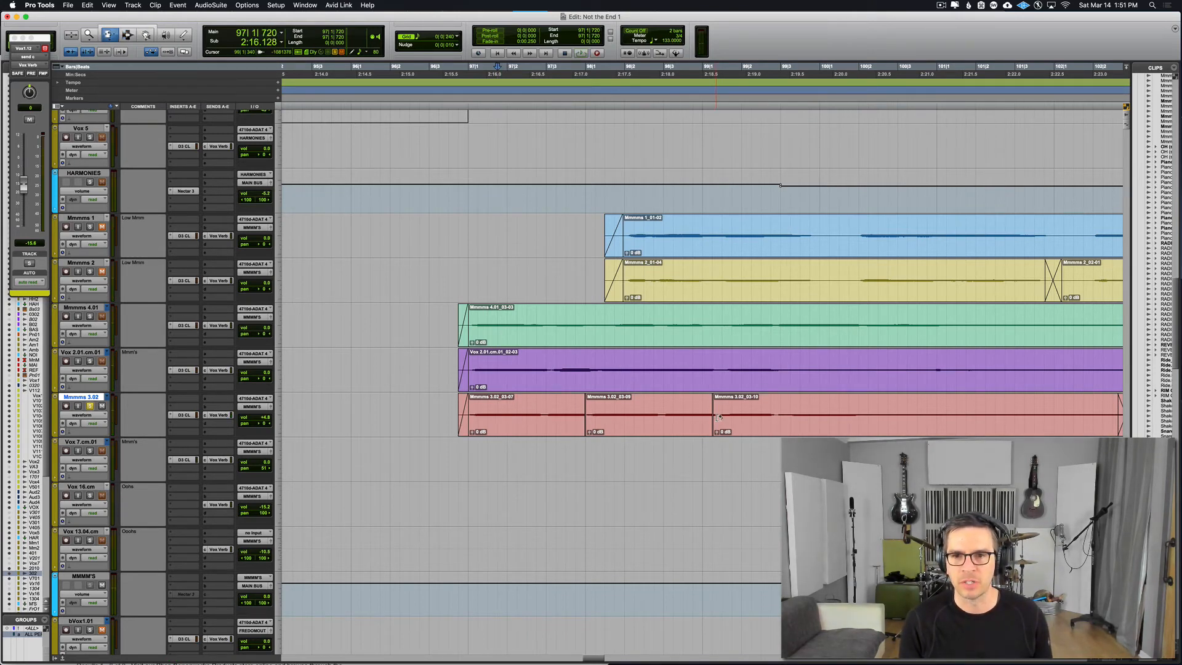
drag(717, 417, 708, 418)
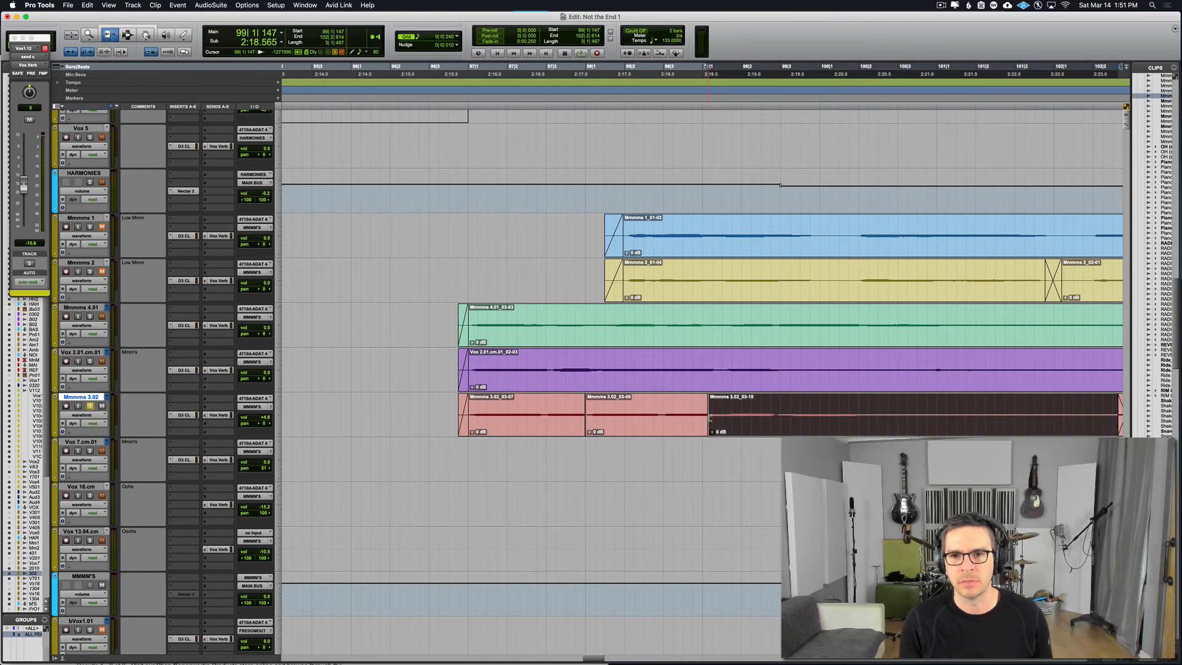
key(F7)
click(562, 423)
key(space)
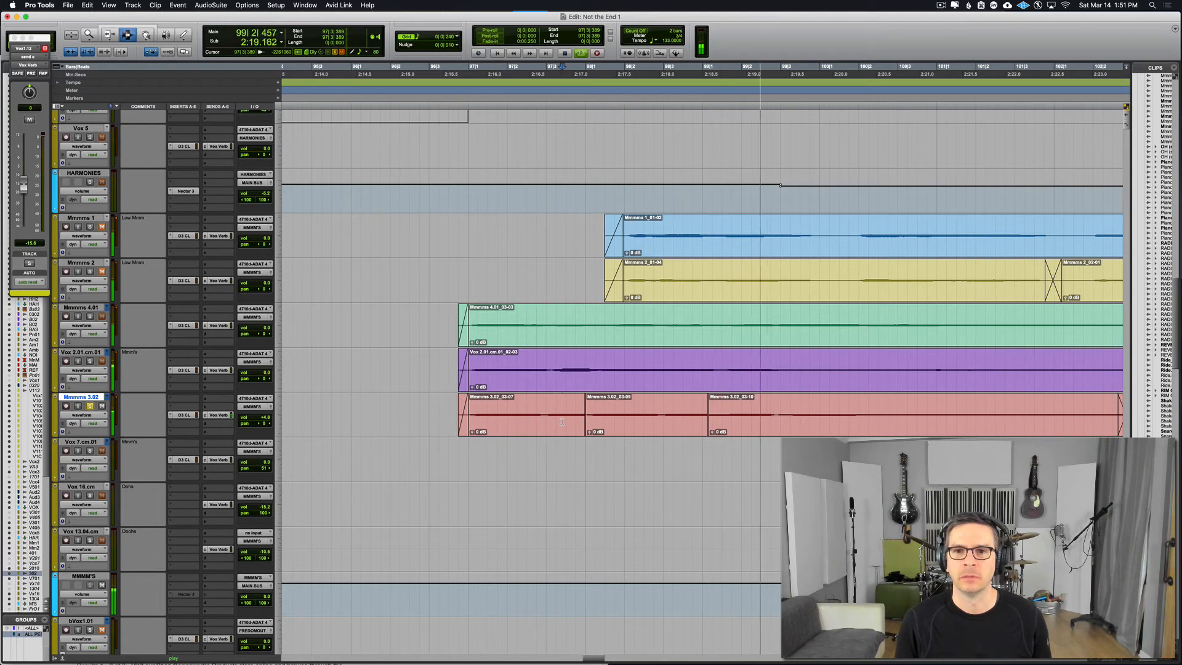
key(space)
Step: Move the join after the duplicated bar earlier again, to about 99|1|056, and play across it from 98|2|160
key(F6)
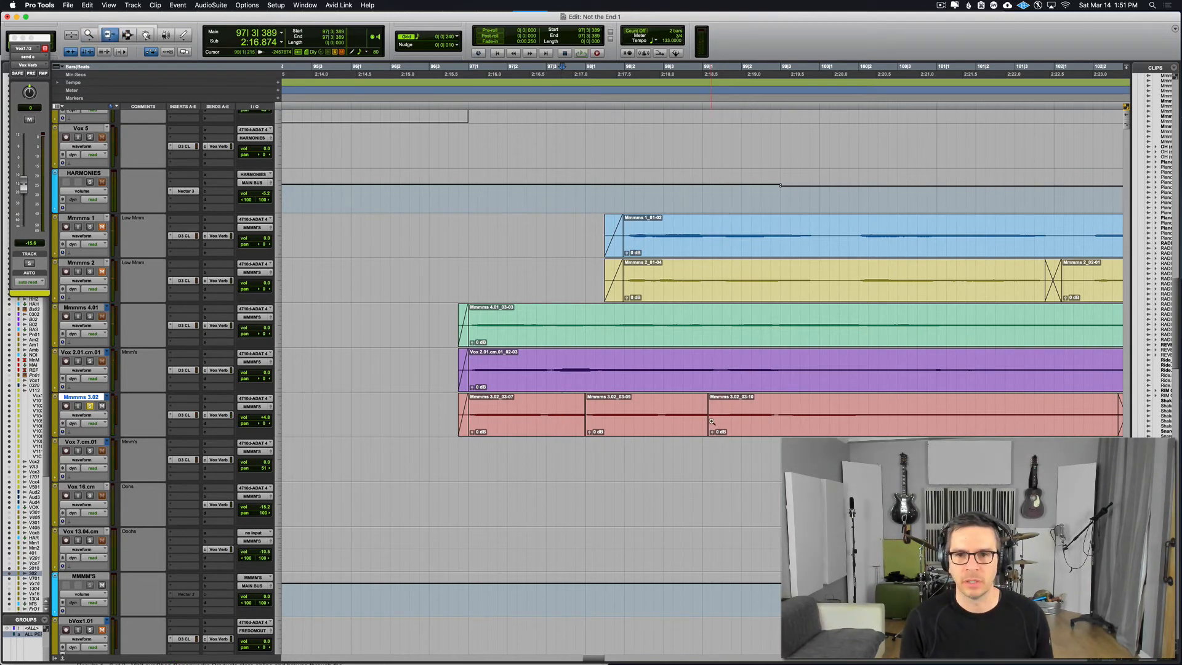
drag(713, 422, 704, 423)
key(F7)
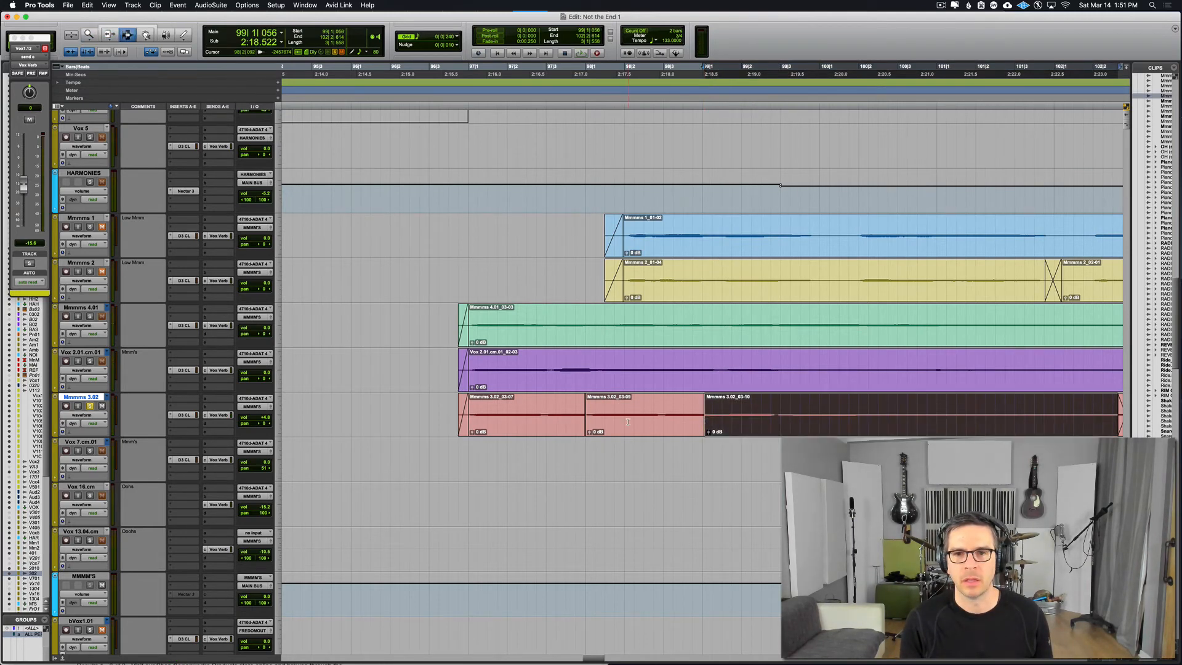
click(631, 423)
key(space)
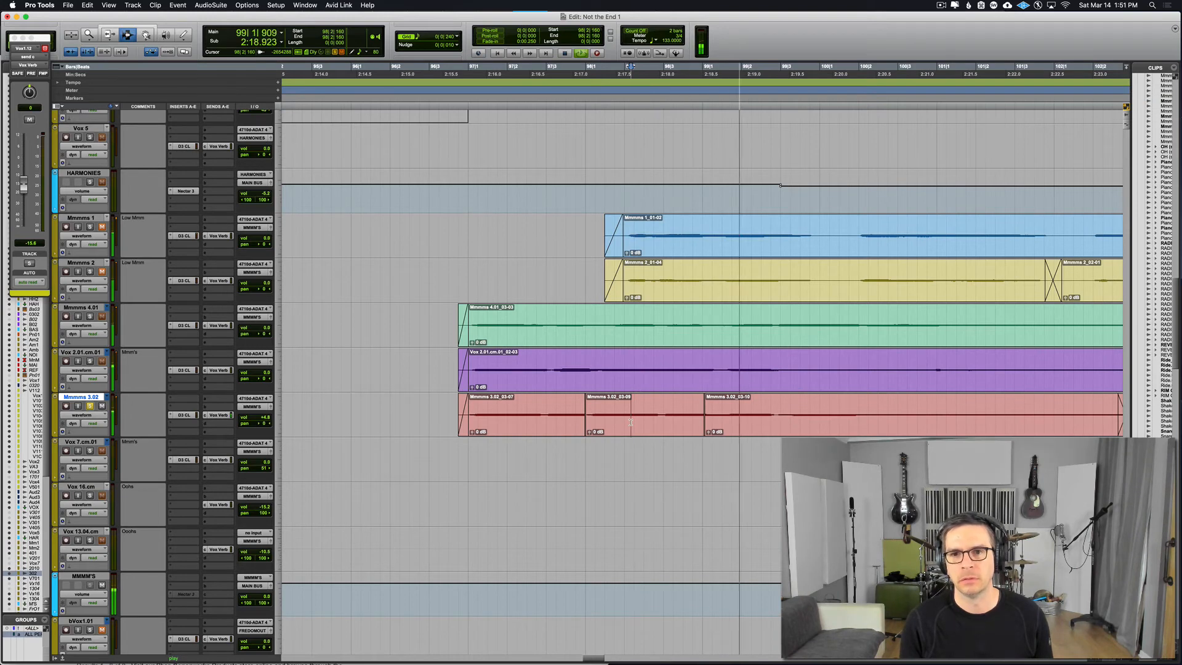
key(space)
Step: Create a longer Equal Gain crossfade with Standard shapes from 98|3|914 to about 99|1|090, and play it from 98|1|621
drag(701, 419, 708, 418)
key(super+f)
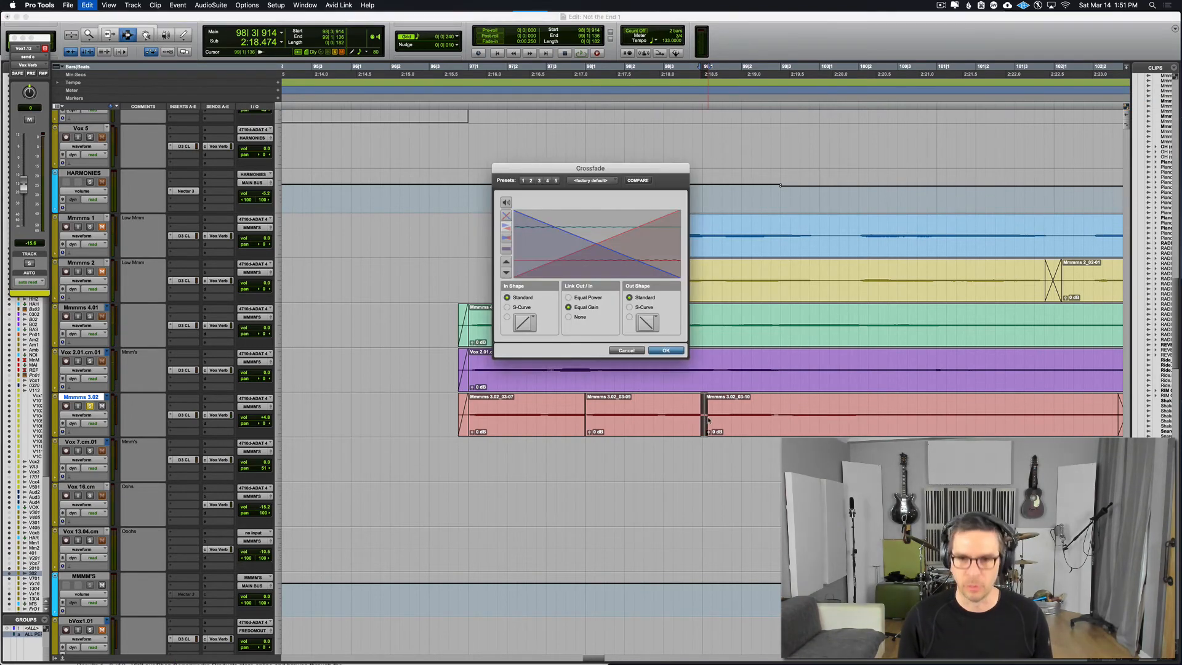
key(Return)
click(610, 421)
key(space)
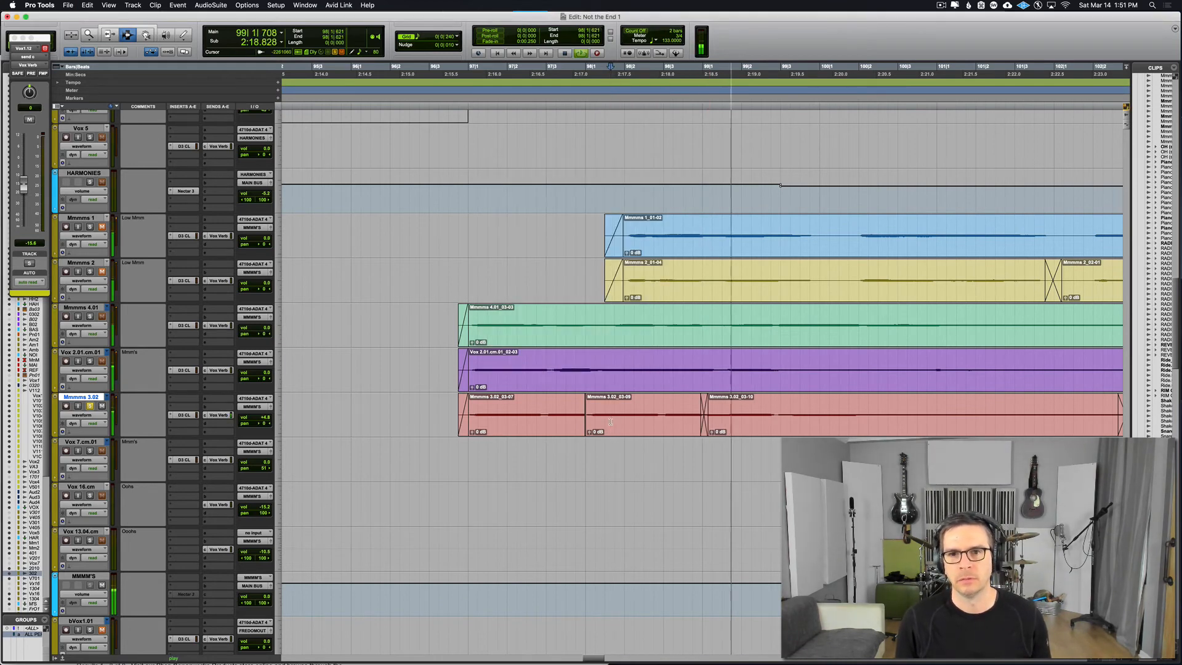
key(space)
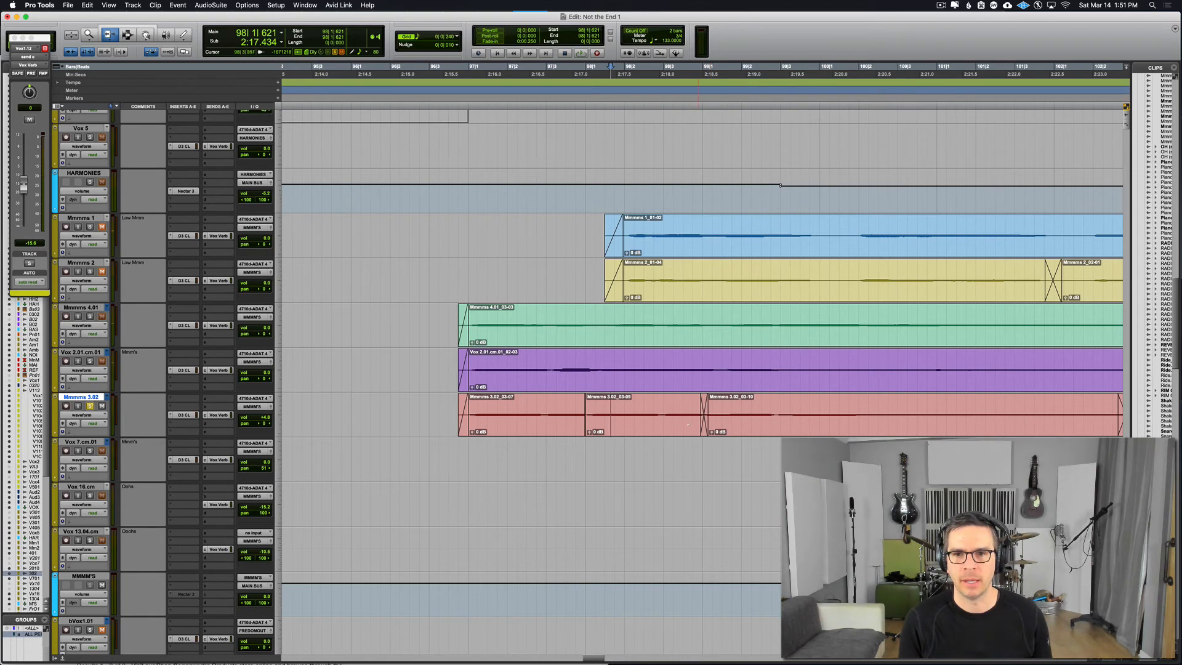
Step: Shift the crossfaded join after the duplicated Mmmms 3.02 bar slightly later and play across it from 98|2|126
drag(695, 423, 699, 423)
key(F7)
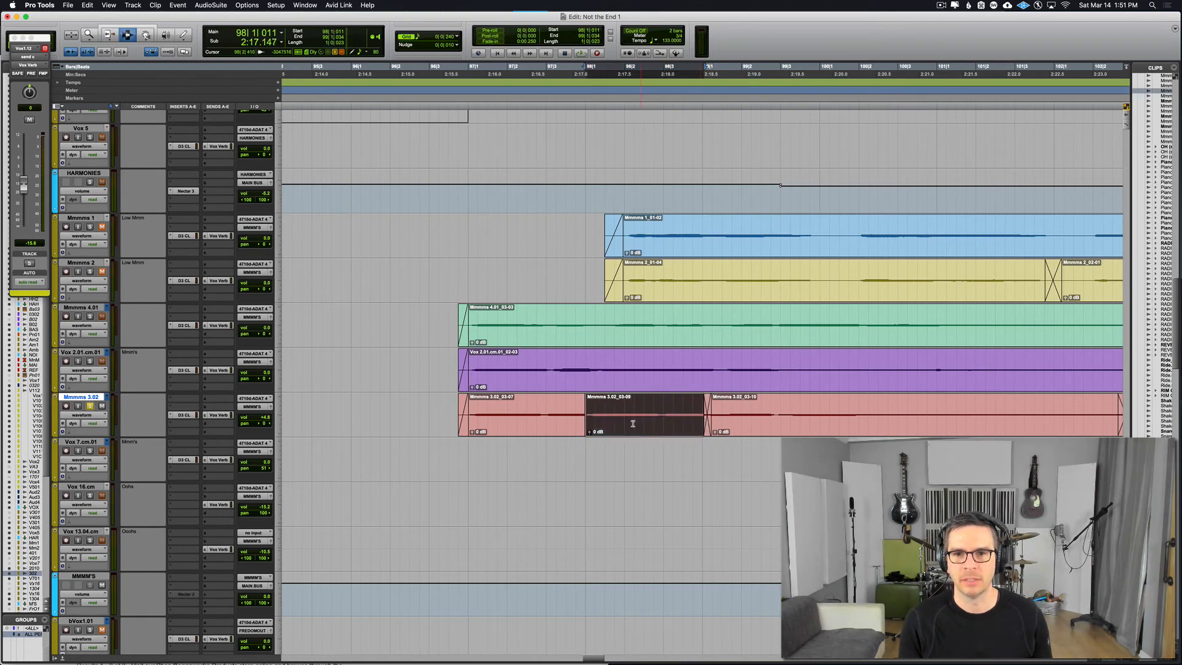
click(629, 422)
key(space)
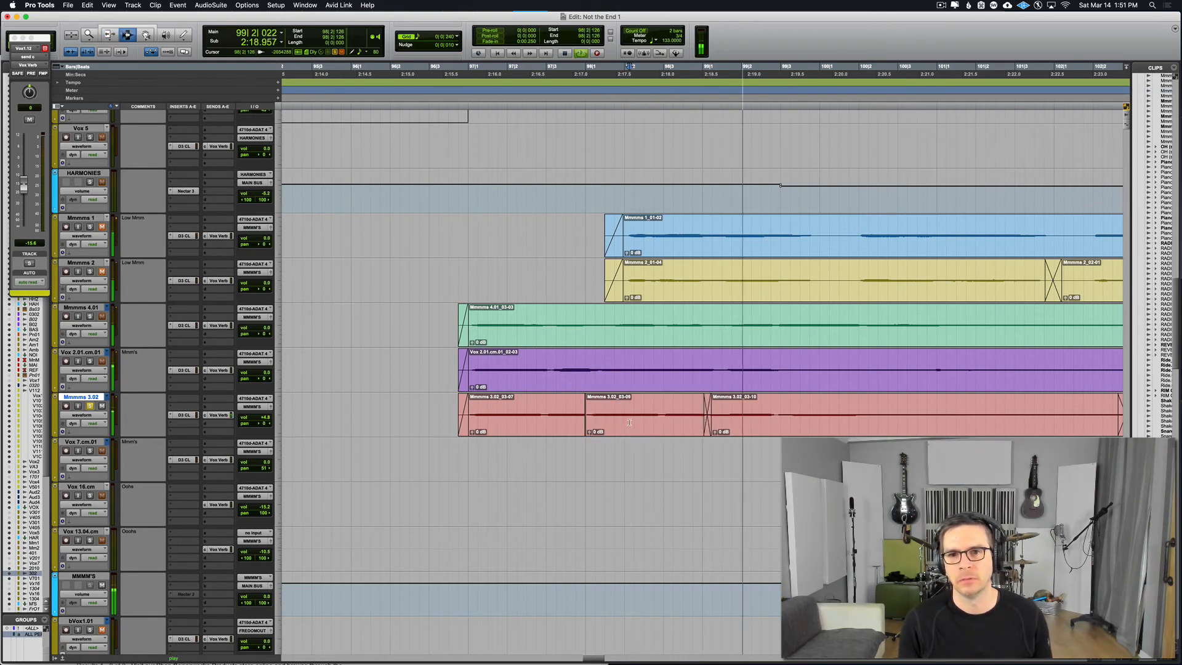
key(space)
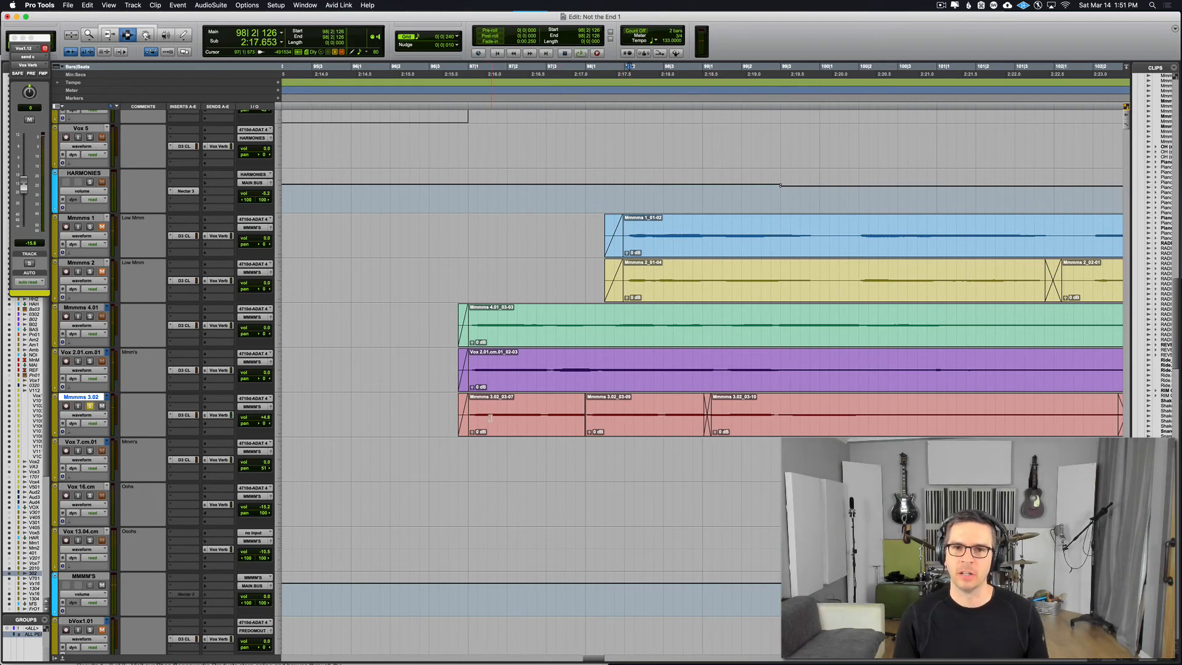
Step: Play the whole edited Mmmms 3.02 passage with the other vocals from 97|1|550 into bar 101
click(490, 417)
key(space)
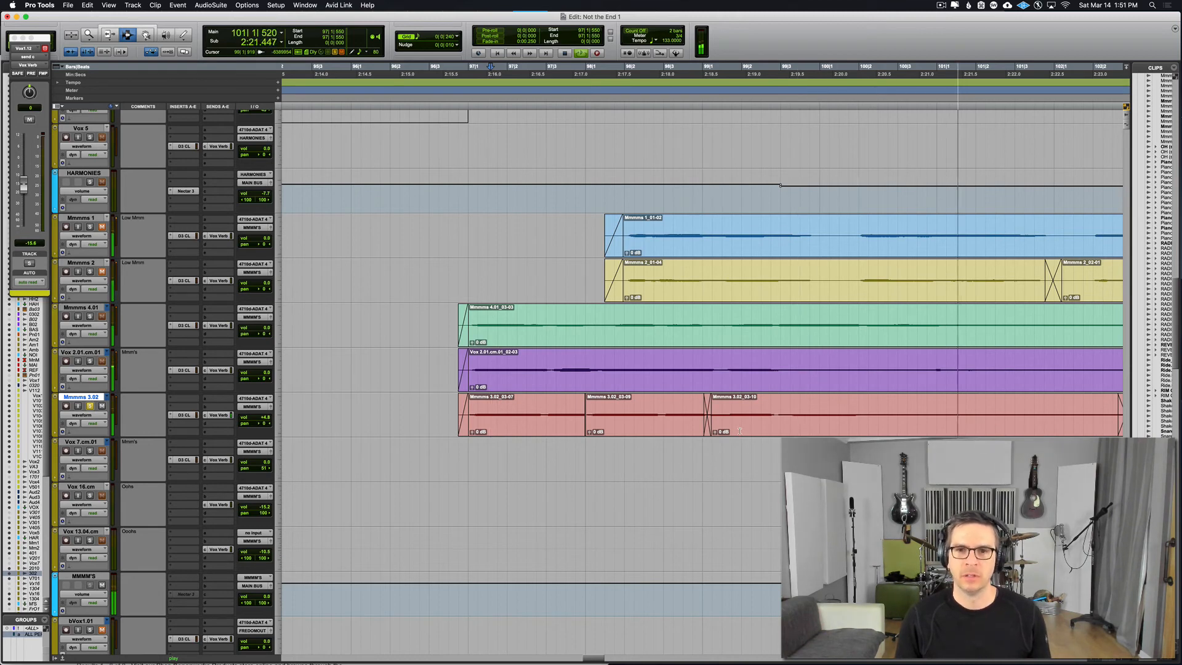
key(space)
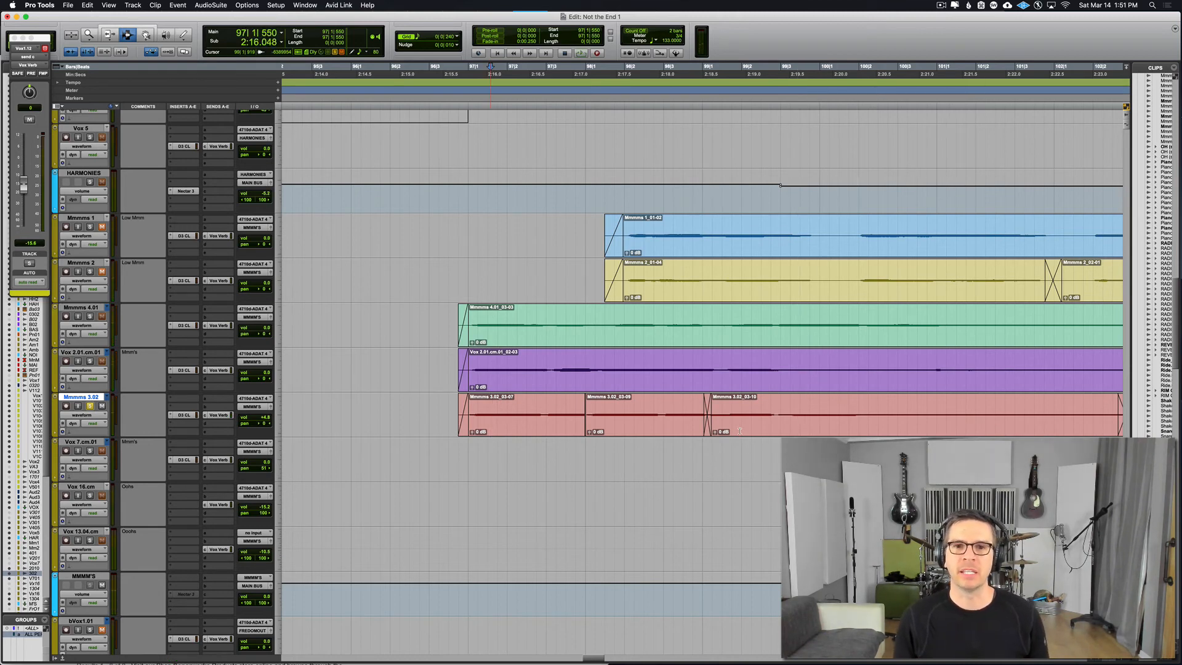